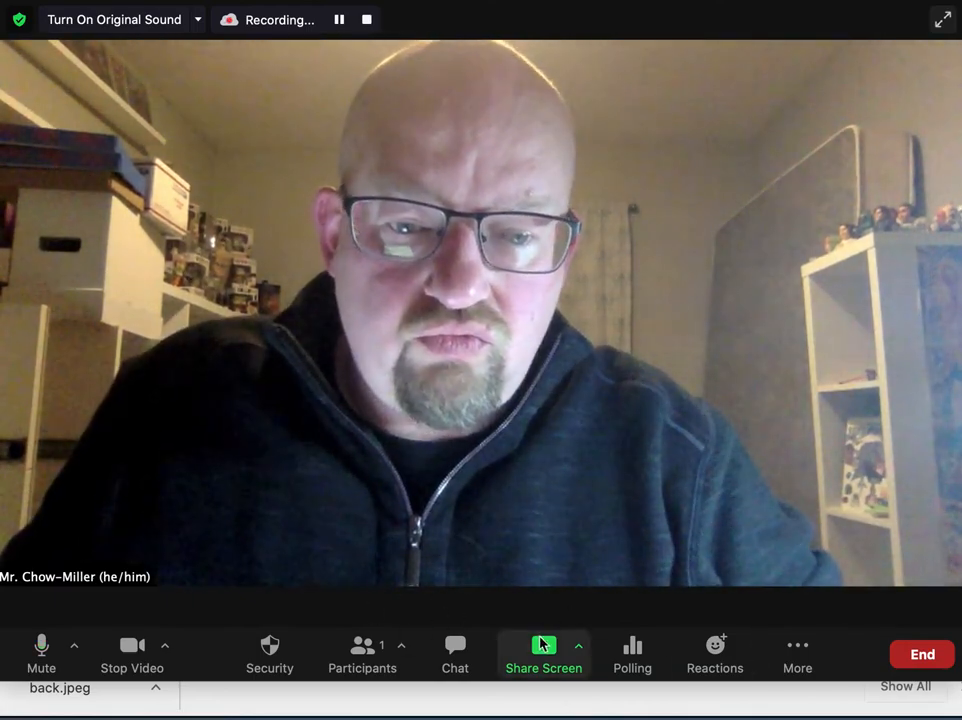
Share the cabled iPad screen in Zoom and start a new EV3 program.
{"action": "left_click", "coordinate": [543, 645]}
{"action": "double_click", "coordinate": [836, 140]}
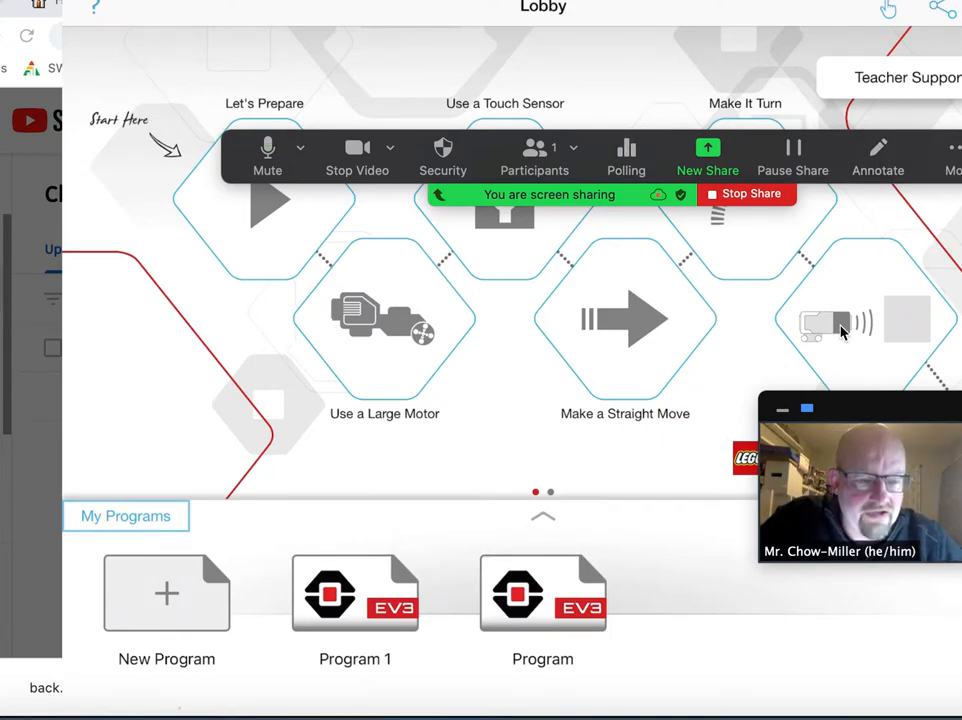
{"action": "mouse_move", "coordinate": [880, 410]}
{"action": "left_mouse_down"}
{"action": "mouse_move", "coordinate": [848, 412]}
{"action": "mouse_move", "coordinate": [828, 515]}
{"action": "left_mouse_up"}
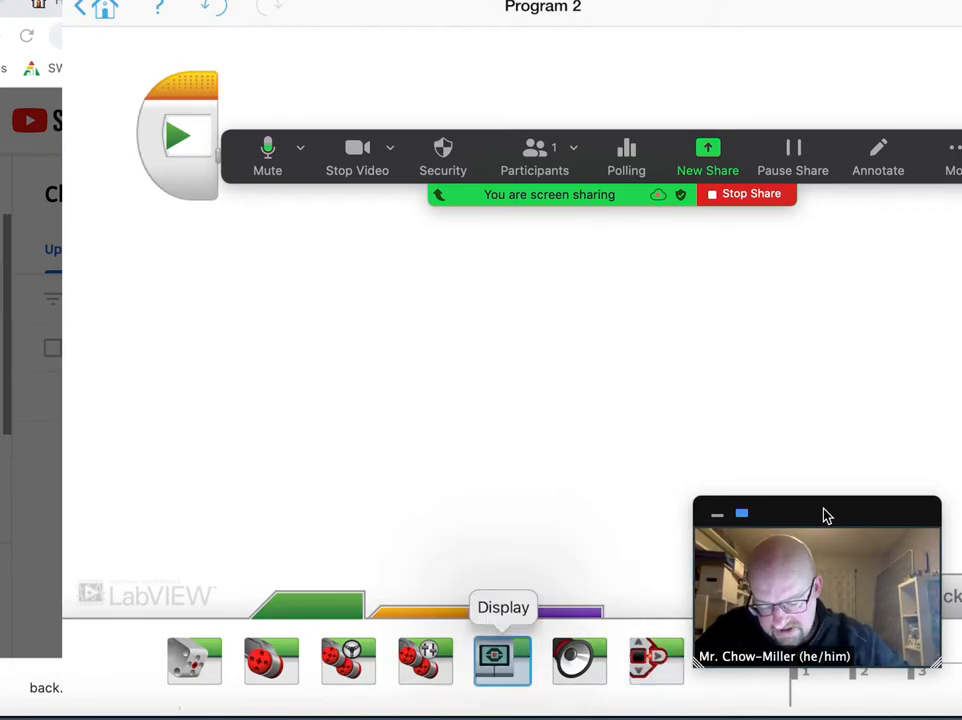
Attach a Display block after the Start block and hide the meeting controls.
{"action": "left_click_drag", "start_coordinate": [503, 660], "coordinate": [320, 130]}
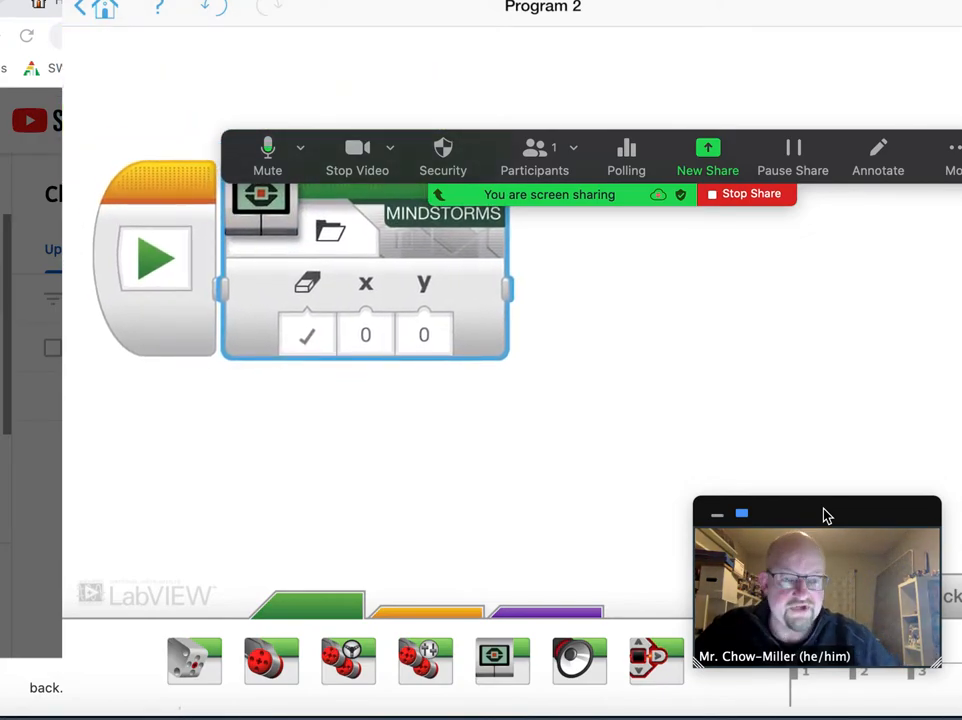
{"action": "left_click", "coordinate": [950, 155]}
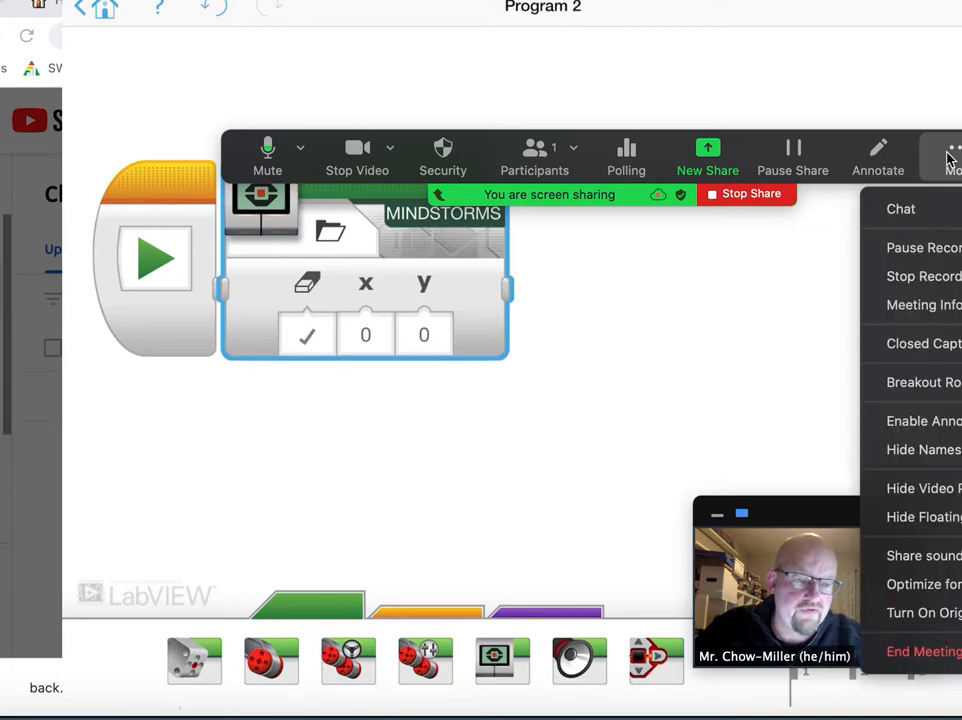
{"action": "left_click", "coordinate": [930, 517]}
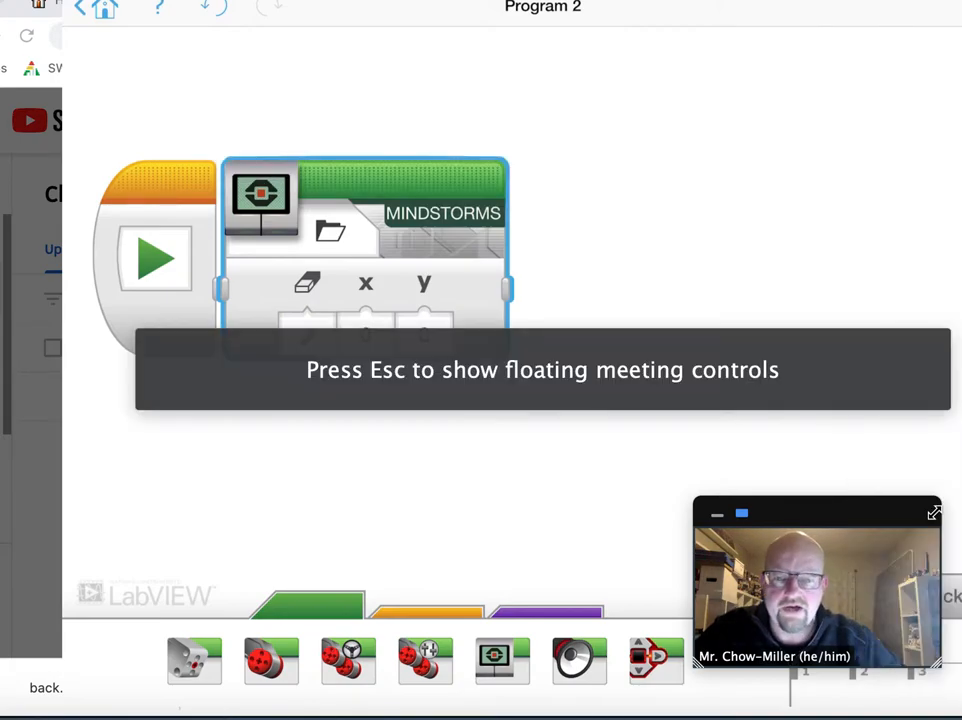
Browse the Display block's Text and Shapes modes, keeping Image mode.
{"action": "left_click", "coordinate": [330, 232]}
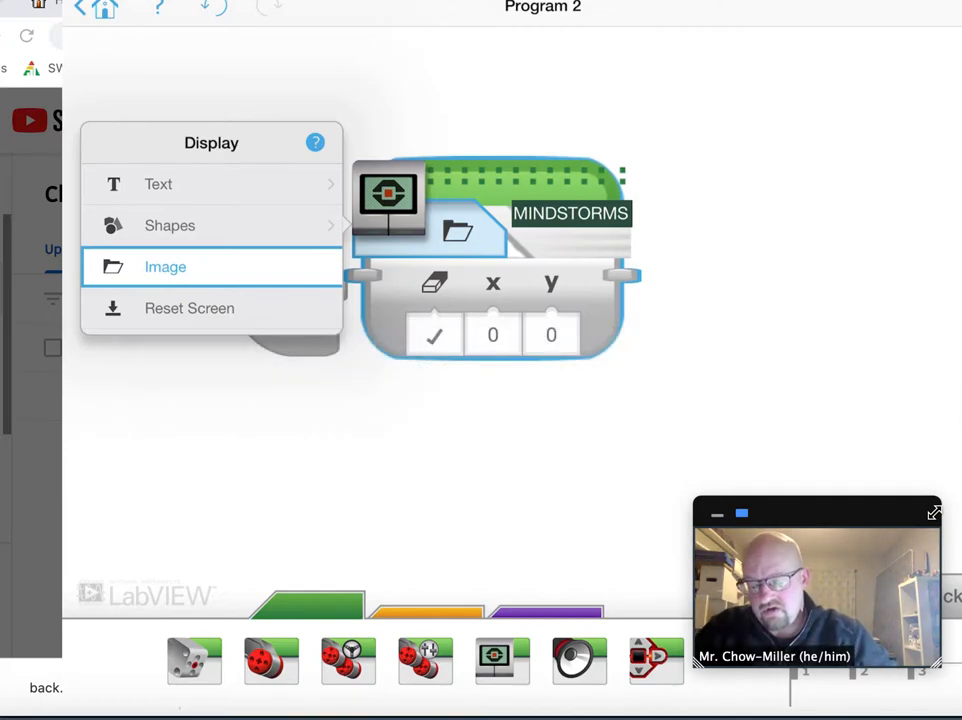
{"action": "left_click", "coordinate": [210, 184]}
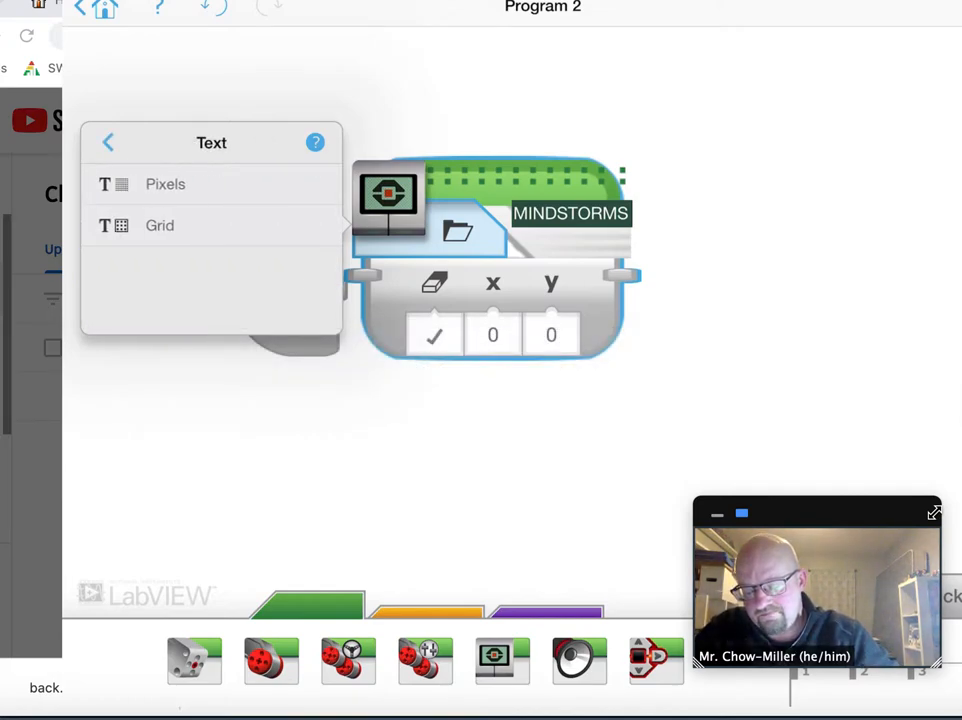
{"action": "left_click", "coordinate": [108, 142]}
{"action": "left_click", "coordinate": [210, 225]}
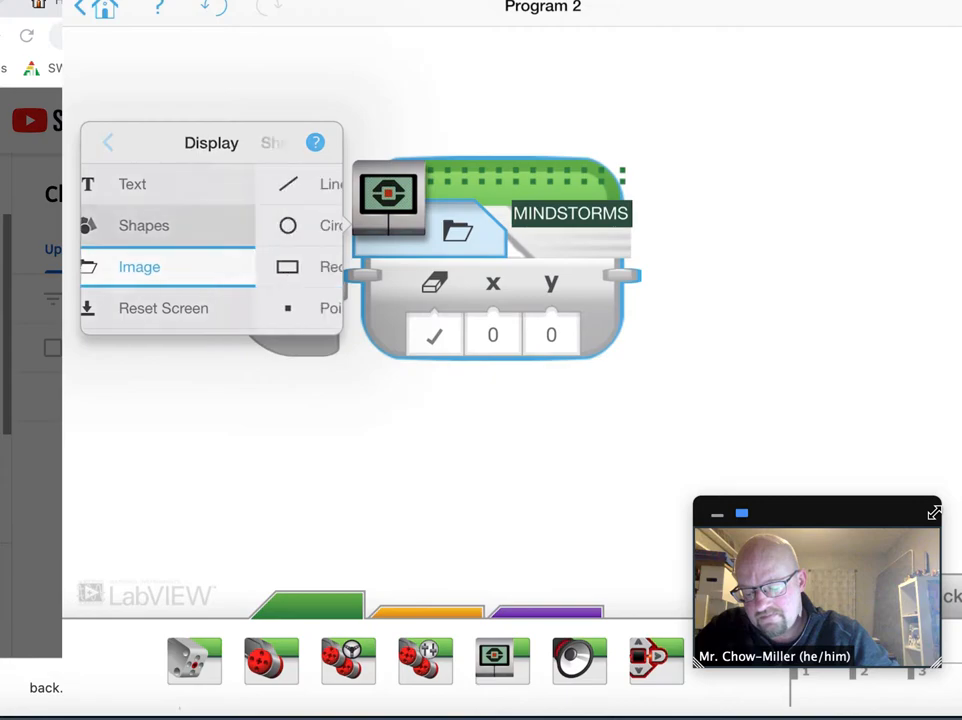
{"action": "left_click", "coordinate": [108, 142]}
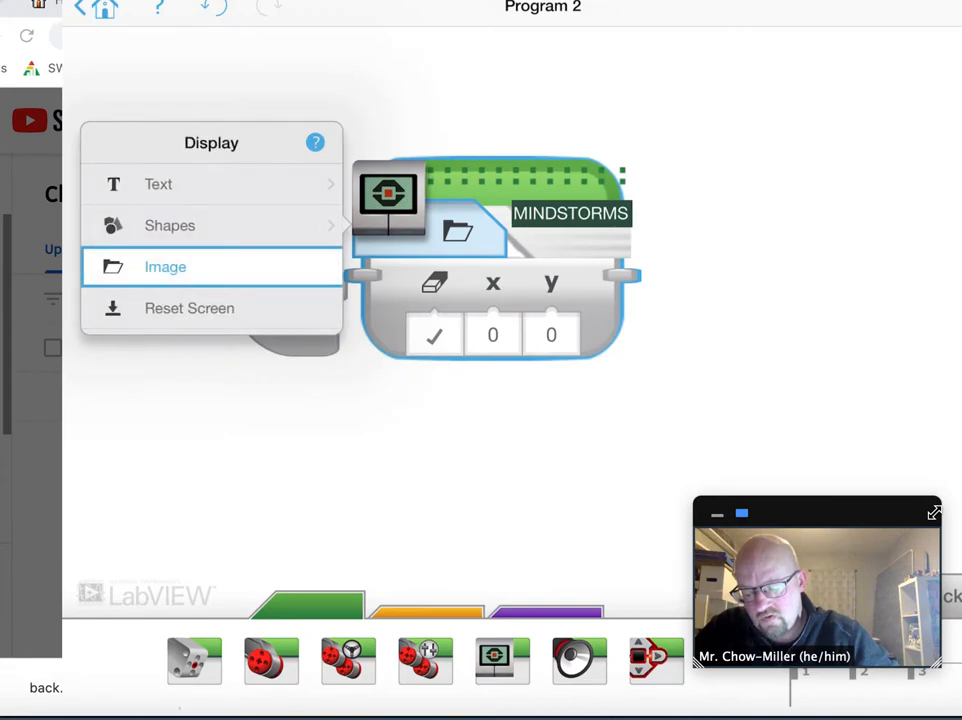
{"action": "left_click", "coordinate": [210, 266]}
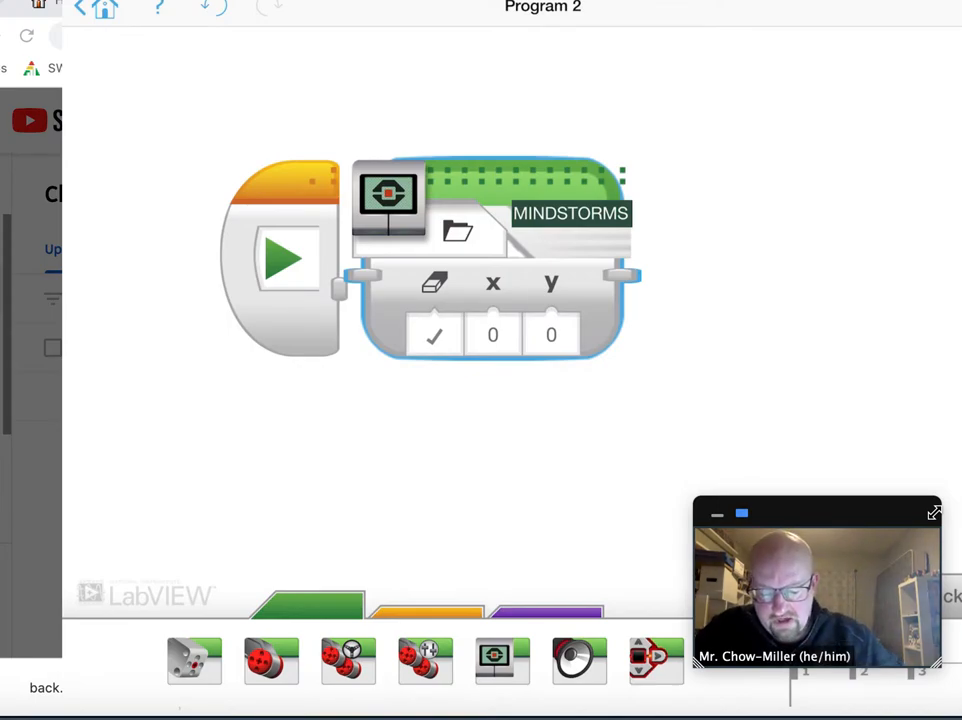
Browse the image categories: Expressions, Eyes, Information, LEGO, Objects, Progress.
{"action": "left_click", "coordinate": [570, 213]}
{"action": "scroll", "coordinate": [777, 240], "scroll_direction": "down", "scroll_amount": 1}
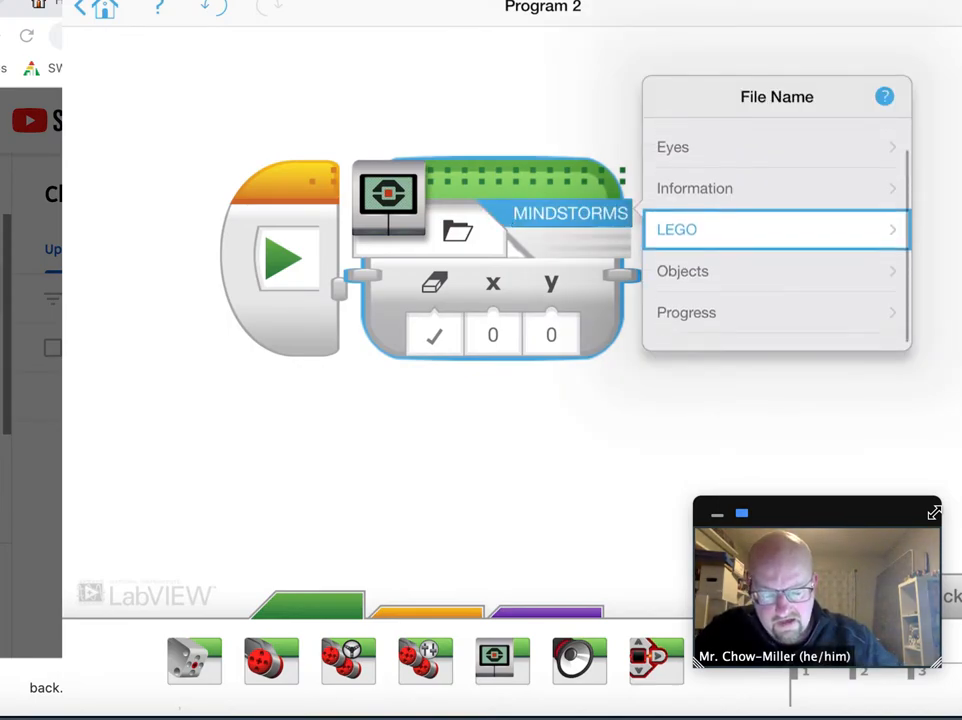
{"action": "scroll", "coordinate": [777, 240], "scroll_direction": "up", "scroll_amount": 1}
{"action": "left_click", "coordinate": [697, 138]}
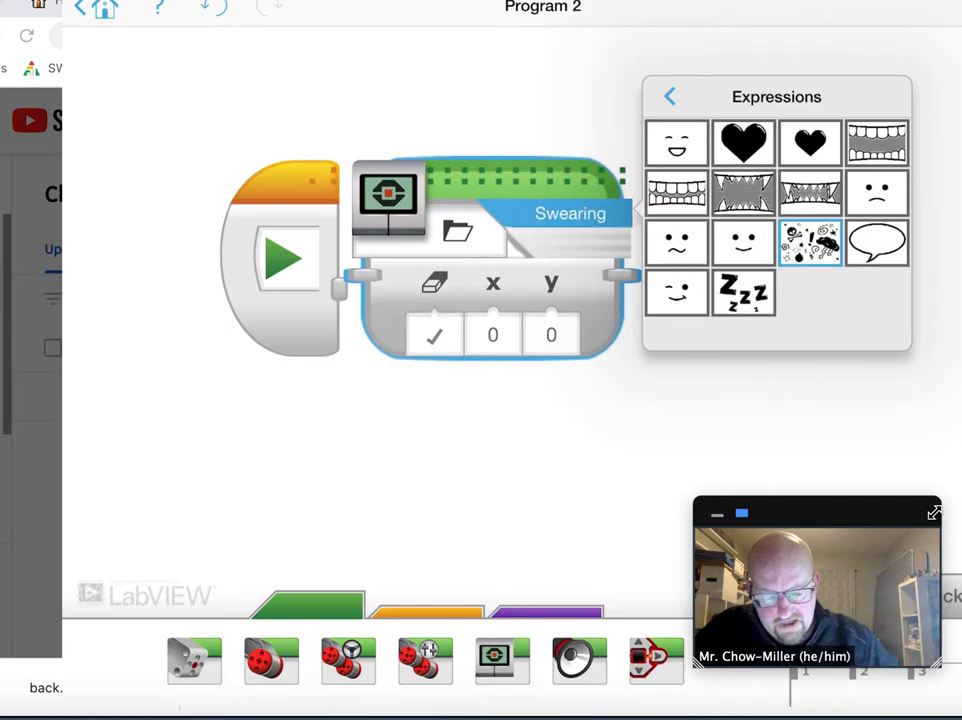
{"action": "left_click", "coordinate": [670, 96]}
{"action": "left_click", "coordinate": [700, 180]}
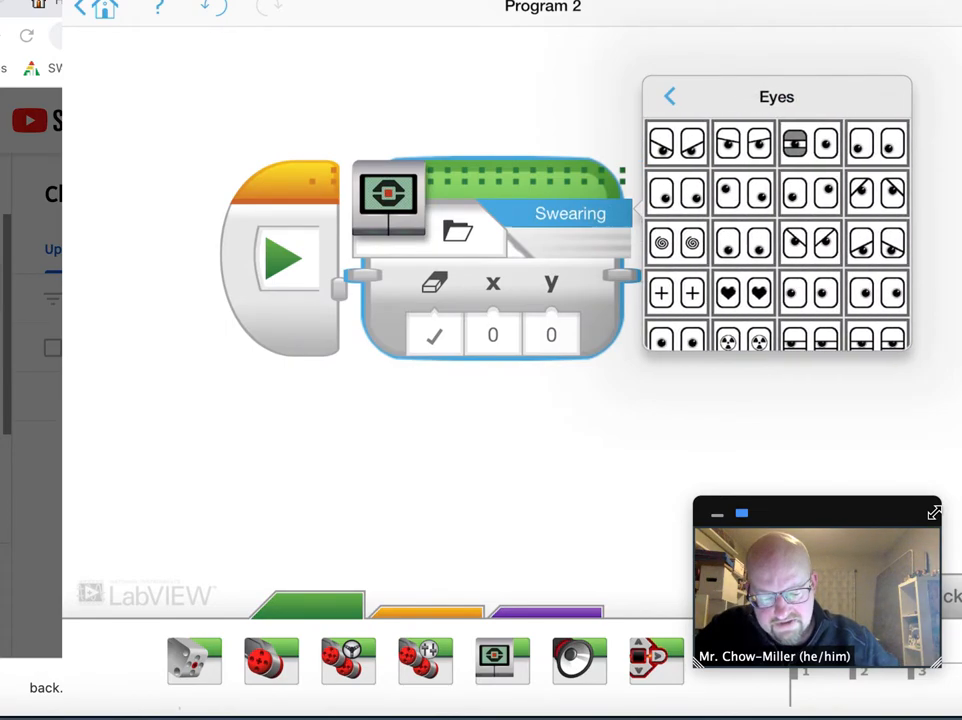
{"action": "left_click", "coordinate": [670, 96]}
{"action": "left_click", "coordinate": [700, 221]}
{"action": "left_click", "coordinate": [670, 96]}
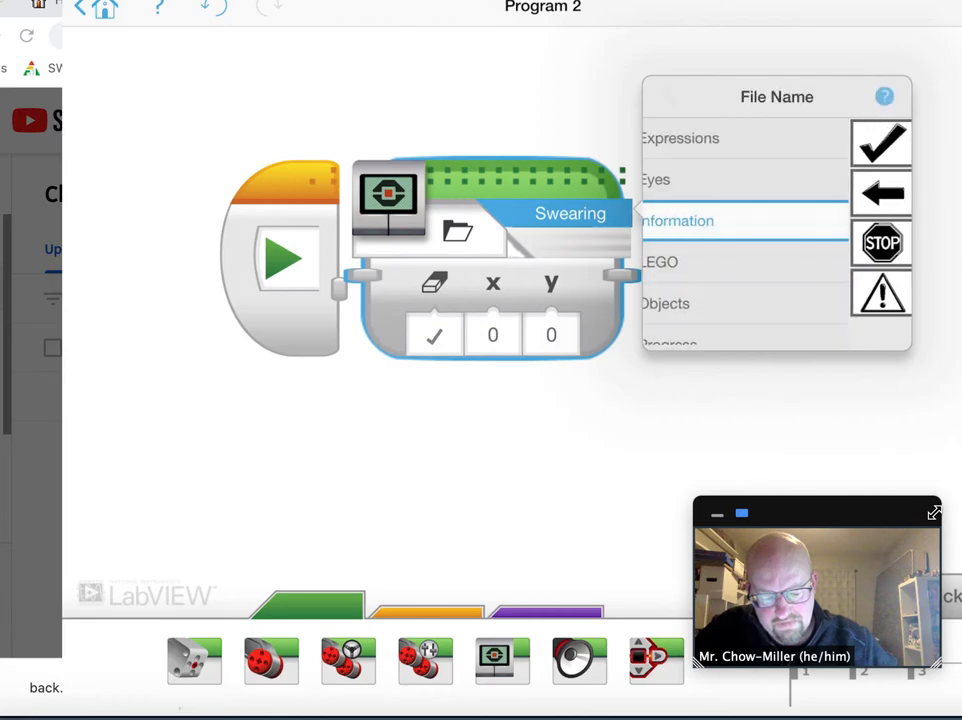
{"action": "left_click", "coordinate": [700, 262]}
{"action": "left_click", "coordinate": [670, 96]}
{"action": "left_click", "coordinate": [700, 303]}
{"action": "left_click", "coordinate": [670, 96]}
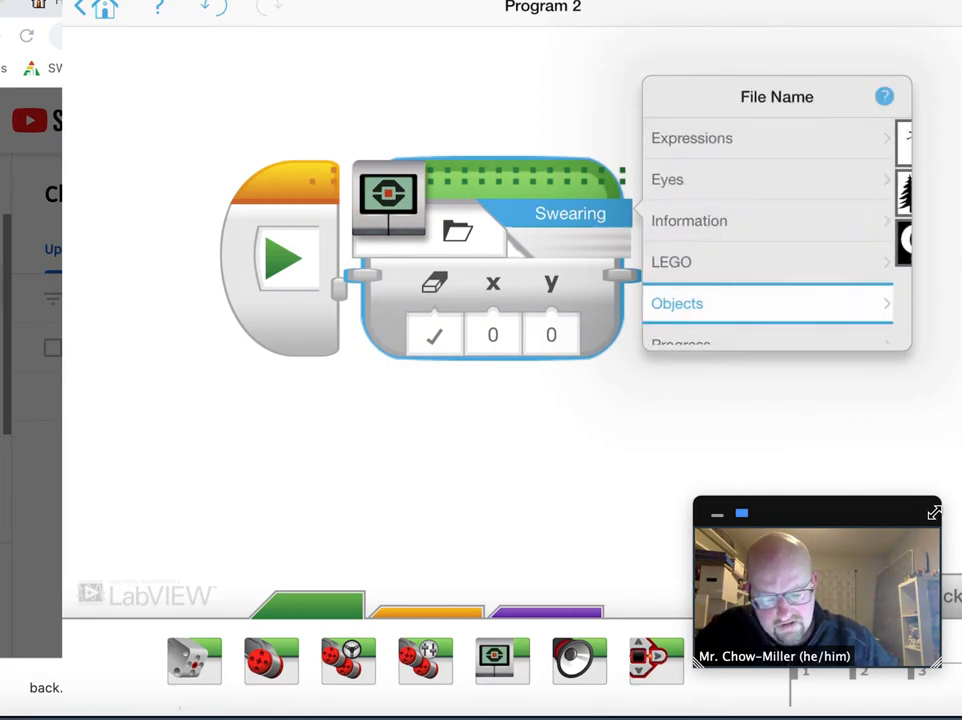
{"action": "scroll", "coordinate": [776, 240], "scroll_direction": "down", "scroll_amount": 1}
{"action": "left_click", "coordinate": [700, 322]}
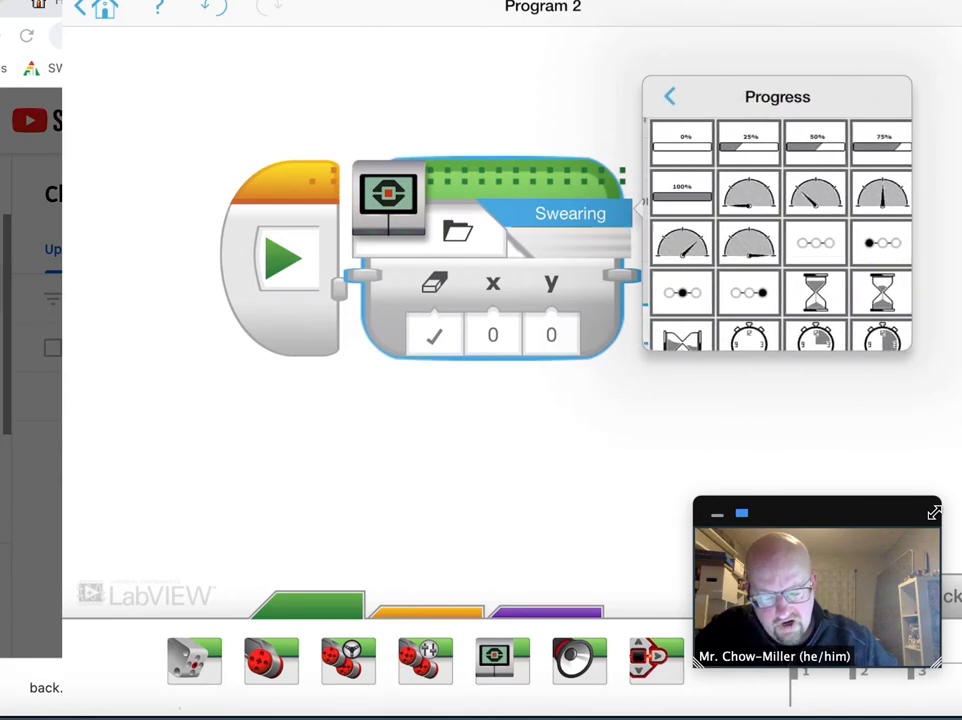
{"action": "scroll", "coordinate": [776, 230], "scroll_direction": "down", "scroll_amount": 3}
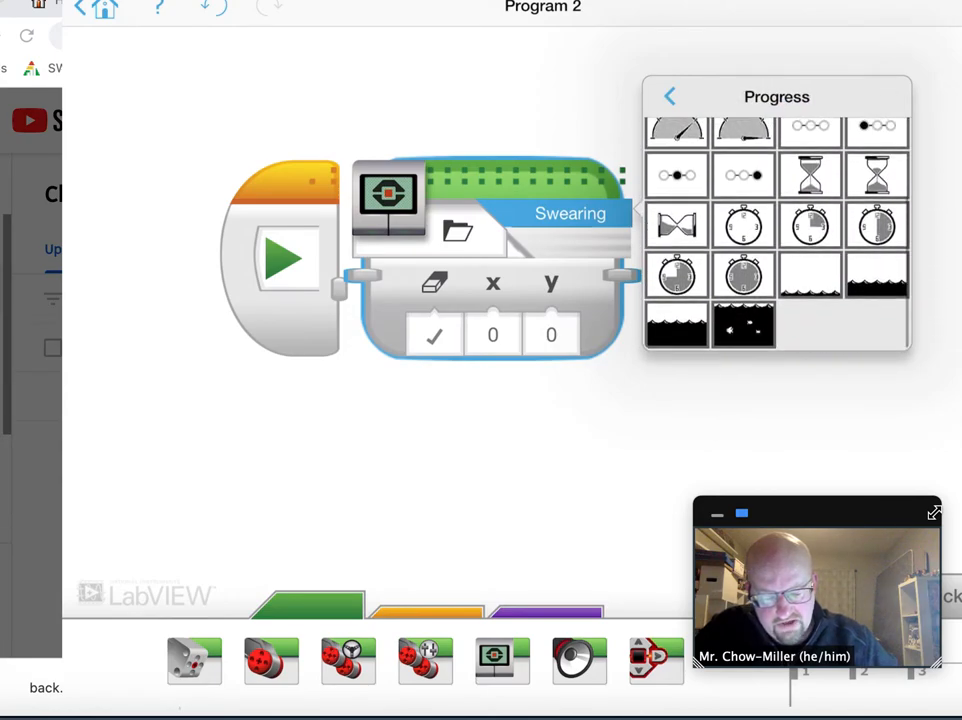
{"action": "left_click", "coordinate": [670, 96]}
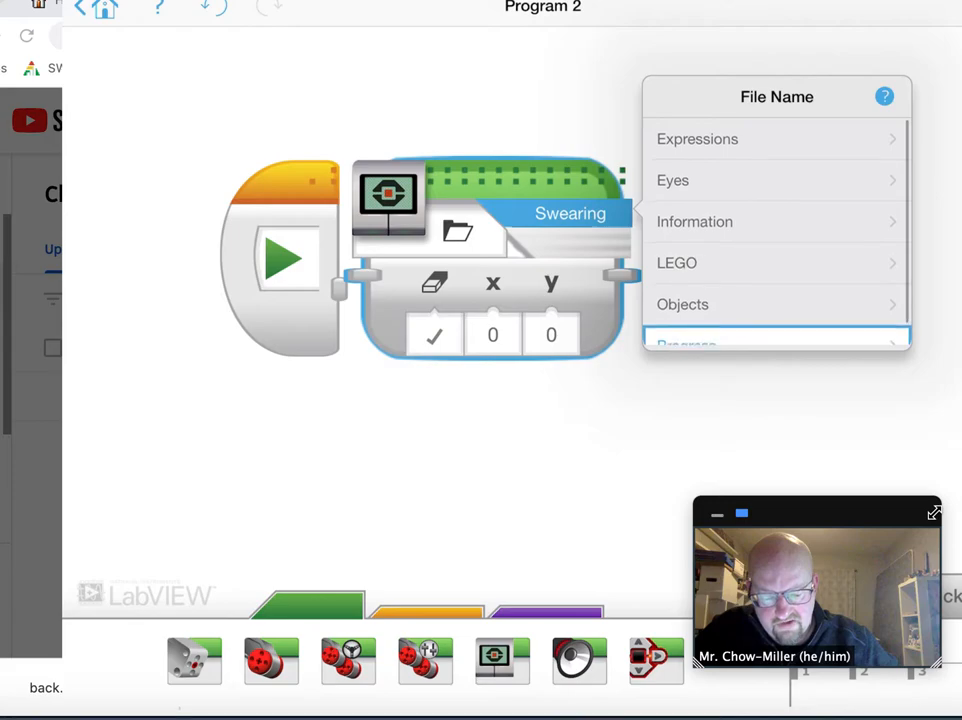
Set the Display block's image to Expressions > Big smile.
{"action": "left_click", "coordinate": [760, 148]}
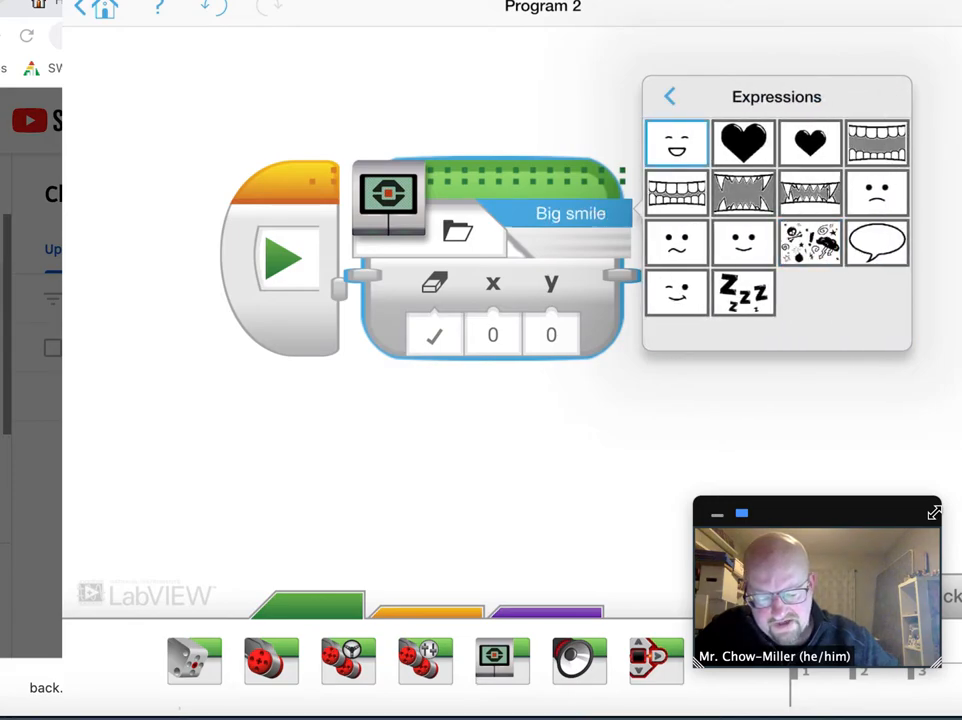
{"action": "left_click", "coordinate": [677, 143]}
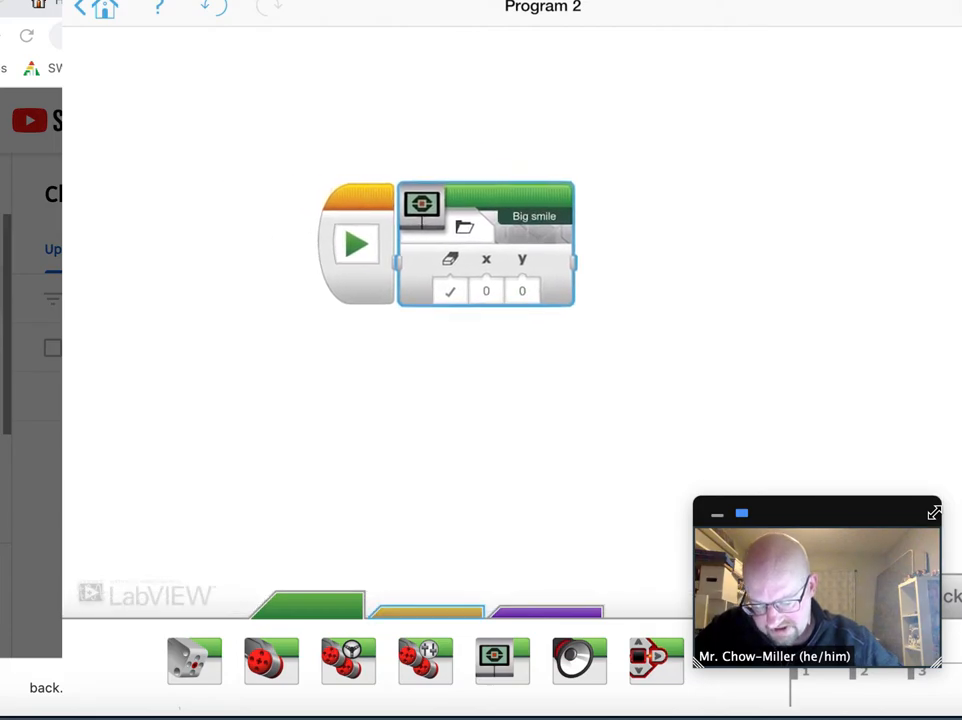
{"action": "left_click", "coordinate": [427, 608]}
Add a 1-second Wait, then a second Display block, leaving its y value unchanged.
{"action": "left_click_drag", "start_coordinate": [364, 660], "coordinate": [623, 243]}
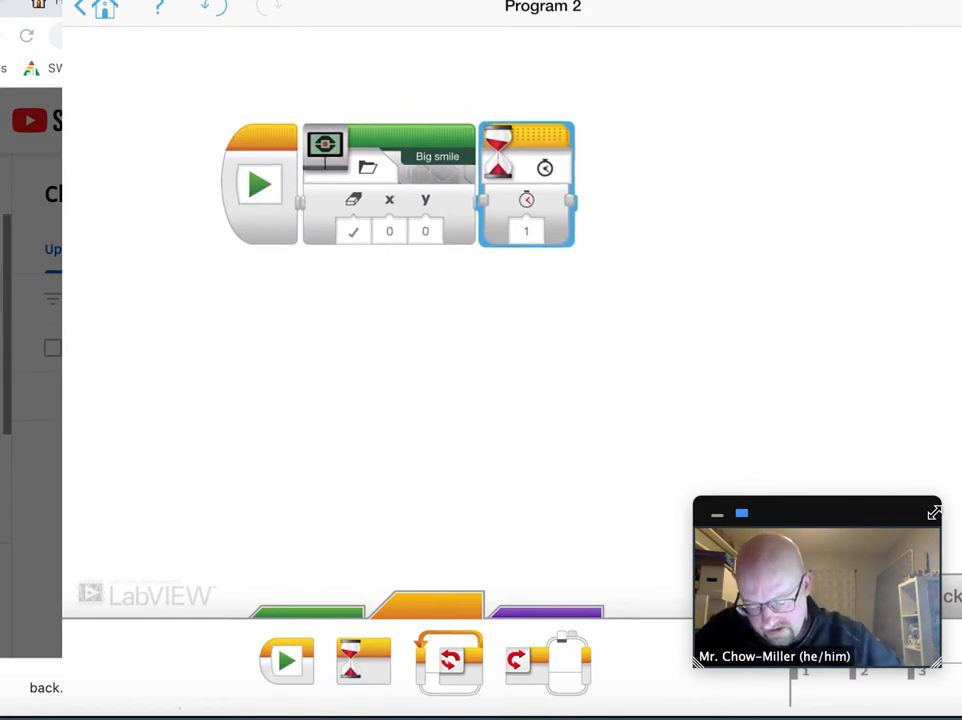
{"action": "left_click", "coordinate": [310, 608]}
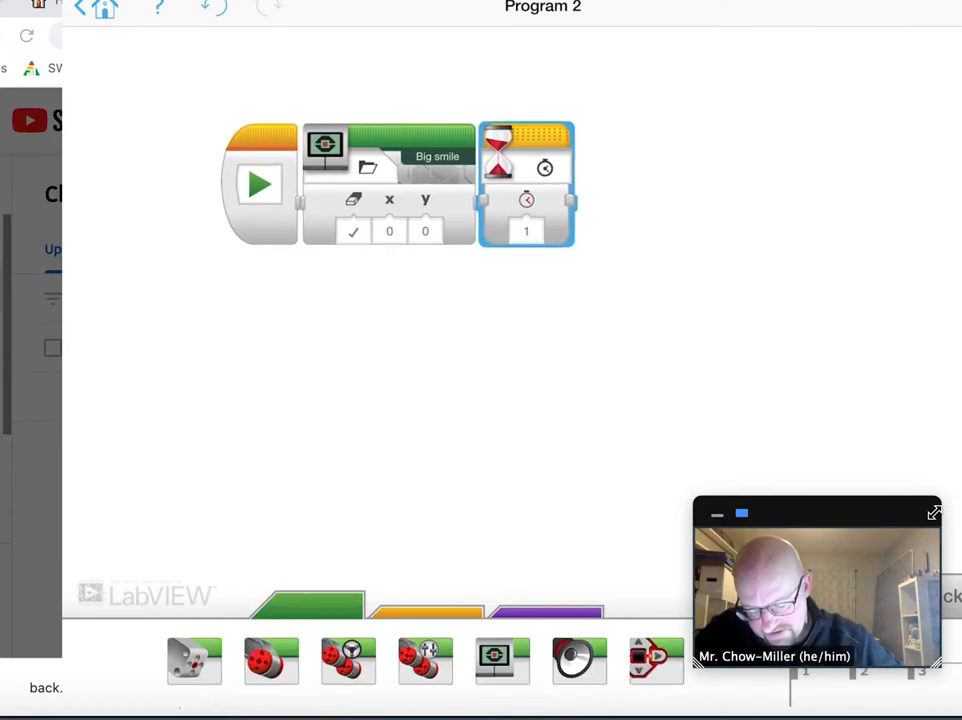
{"action": "left_click_drag", "start_coordinate": [503, 660], "coordinate": [660, 185]}
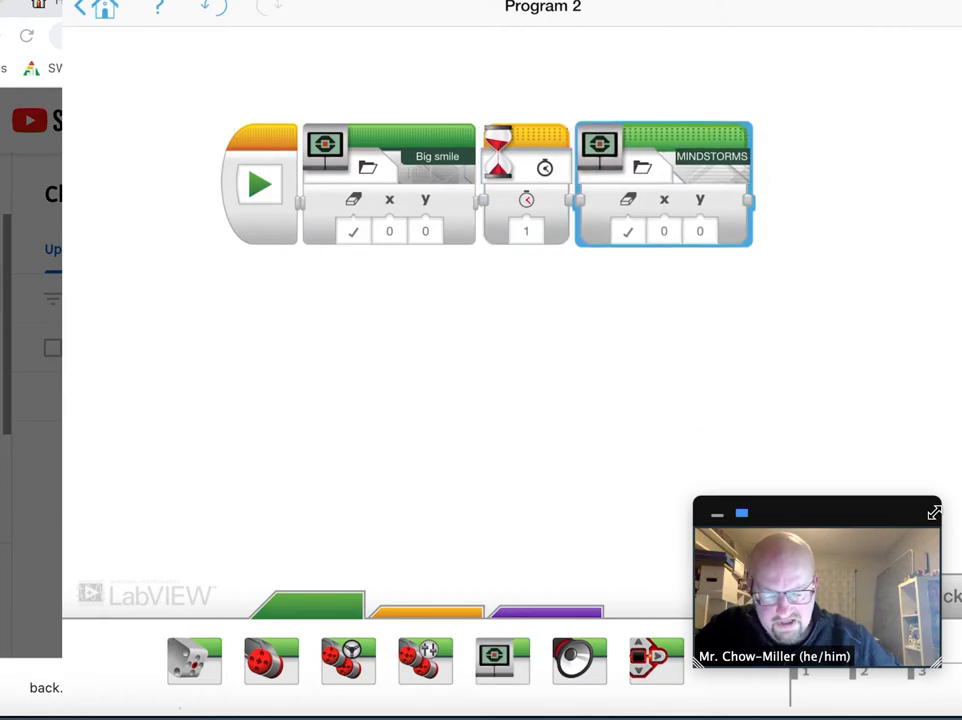
{"action": "left_click", "coordinate": [700, 231]}
{"action": "left_click", "coordinate": [450, 400]}
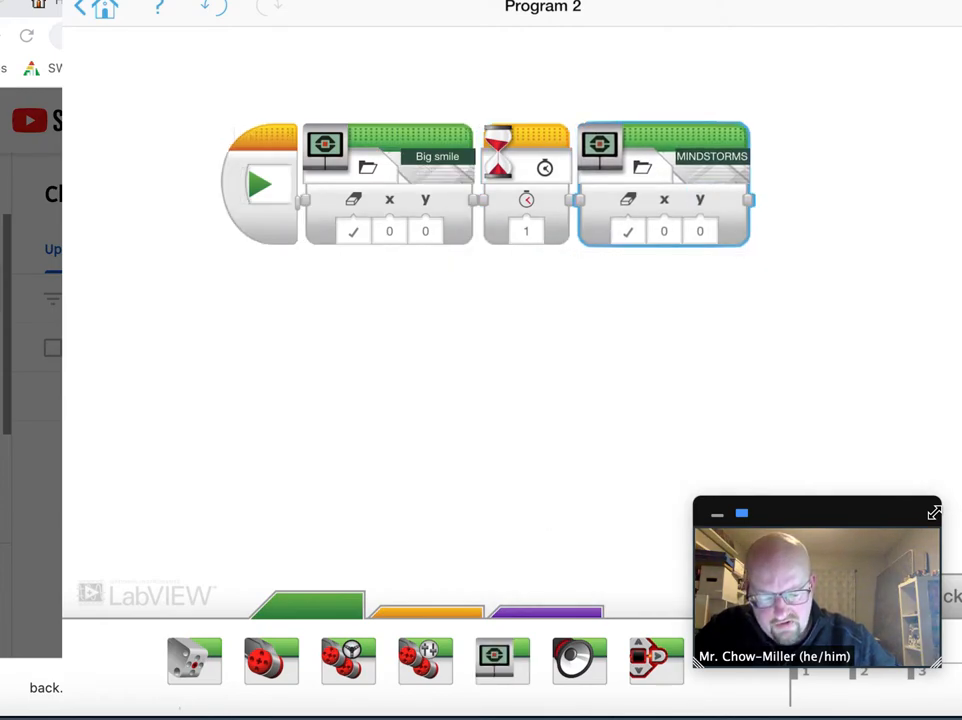
Set the second Display block's image to Expressions > Mouth 2 shut.
{"action": "left_click", "coordinate": [711, 156]}
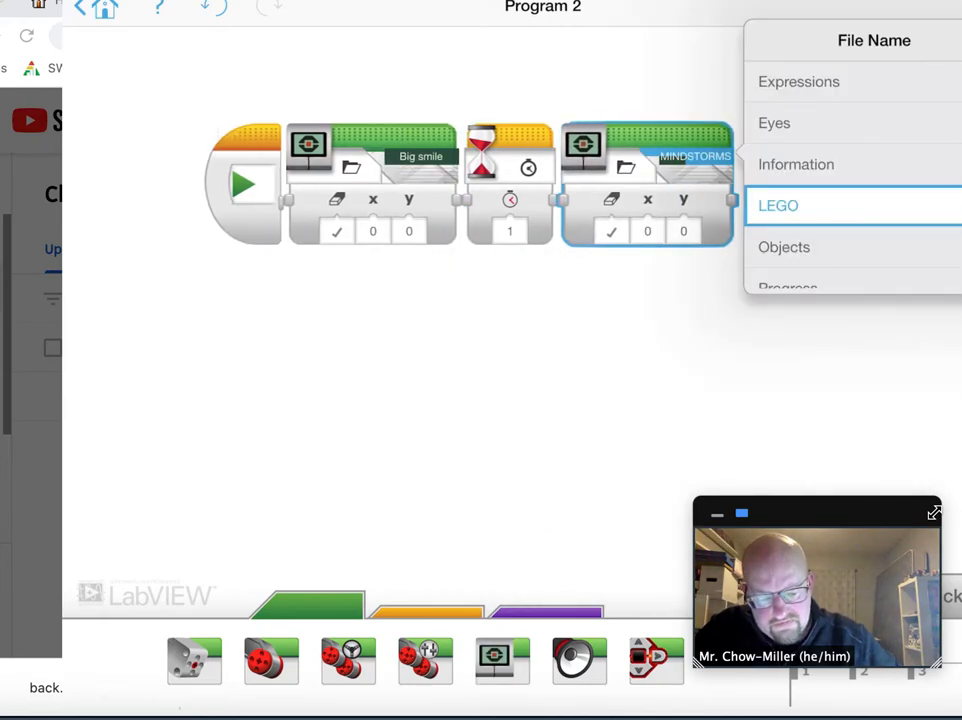
{"action": "left_click", "coordinate": [798, 81]}
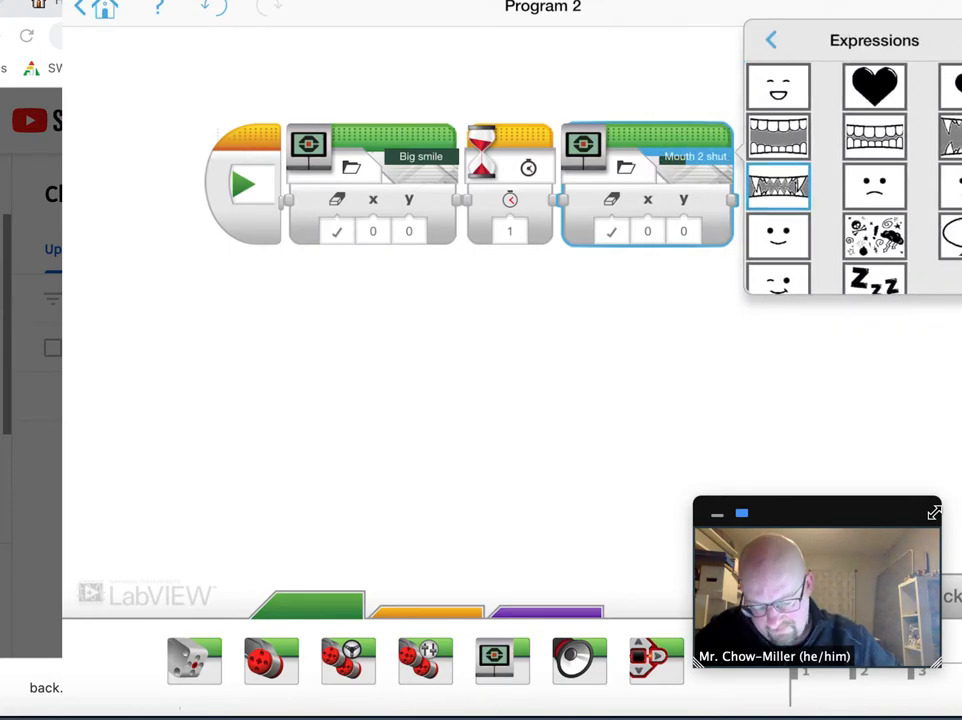
{"action": "left_click", "coordinate": [500, 380]}
{"action": "left_click", "coordinate": [427, 608]}
Add a Wait block after Mouth 2 shut set to 0.5 seconds.
{"action": "left_click_drag", "start_coordinate": [362, 660], "coordinate": [785, 185]}
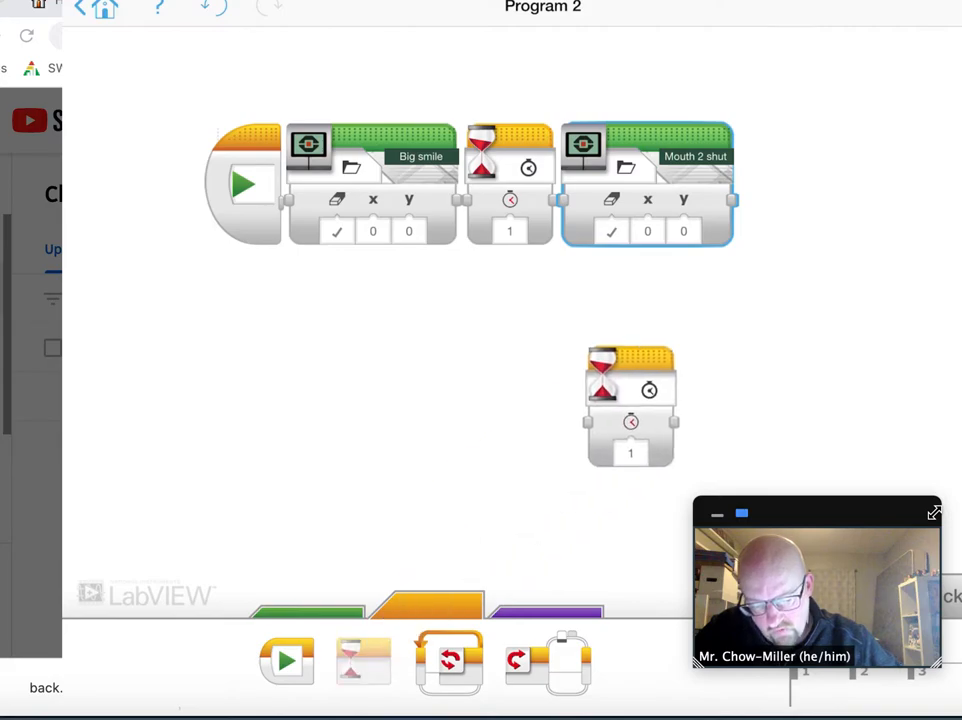
{"action": "left_click", "coordinate": [784, 231]}
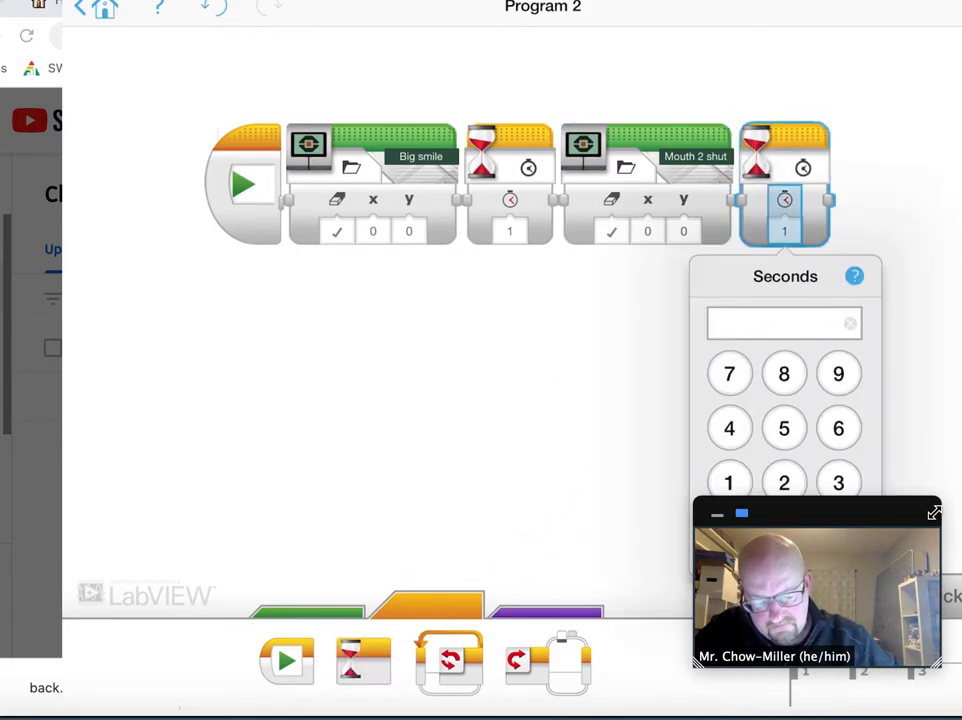
{"action": "type", "text": "0.5"}
{"action": "left_click", "coordinate": [400, 400]}
{"action": "left_click_drag", "start_coordinate": [500, 400], "coordinate": [305, 408]}
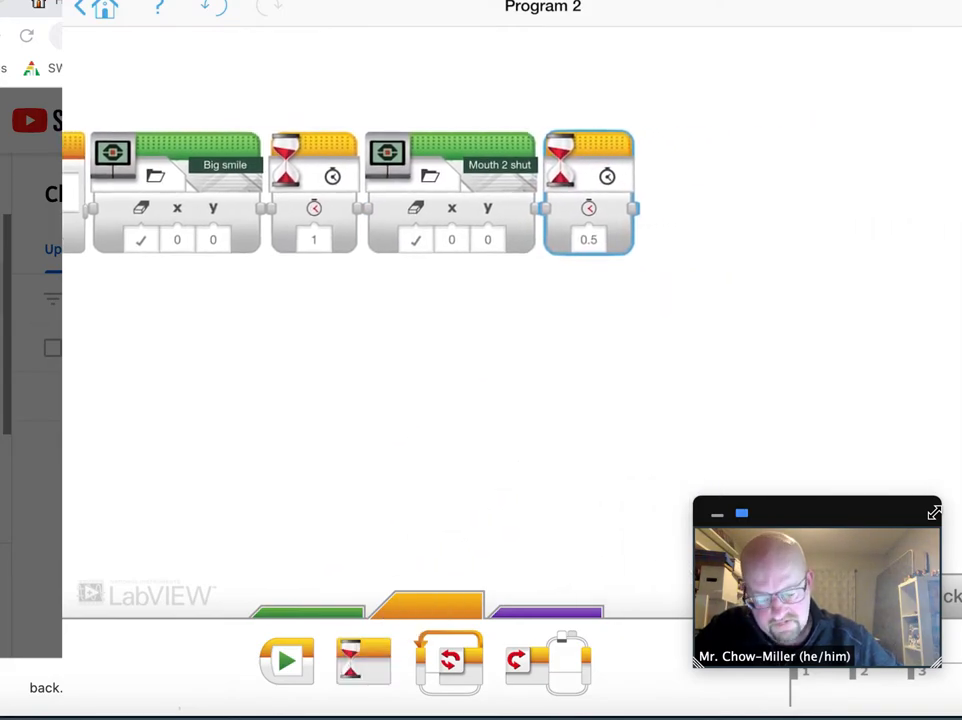
Add a Display block showing Expressions > Mouth 2 open.
{"action": "left_click", "coordinate": [310, 610]}
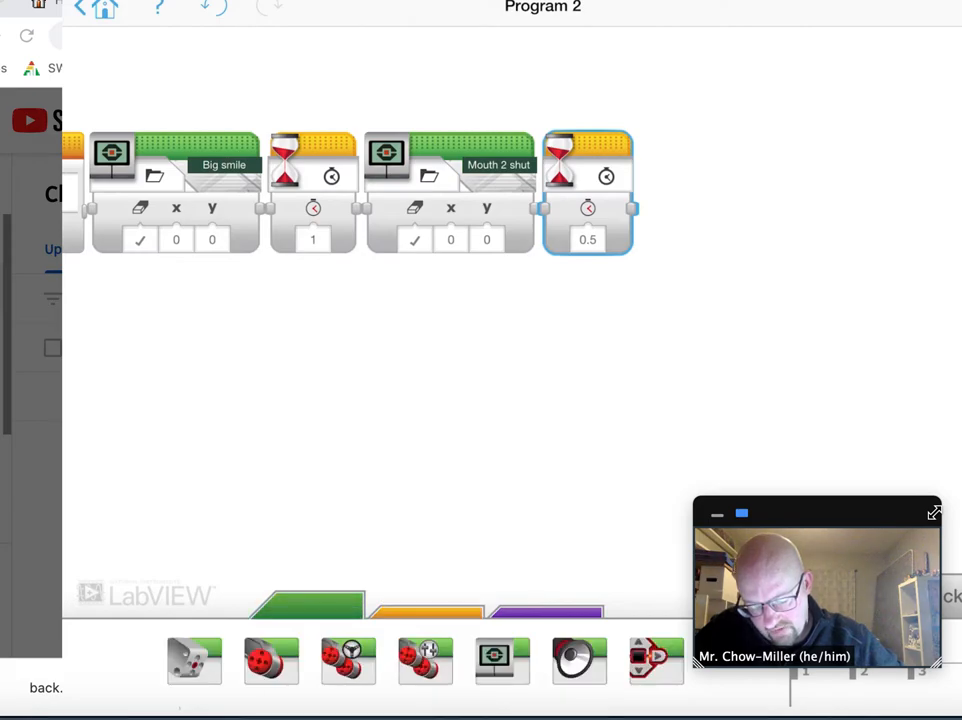
{"action": "left_click_drag", "start_coordinate": [503, 660], "coordinate": [725, 195]}
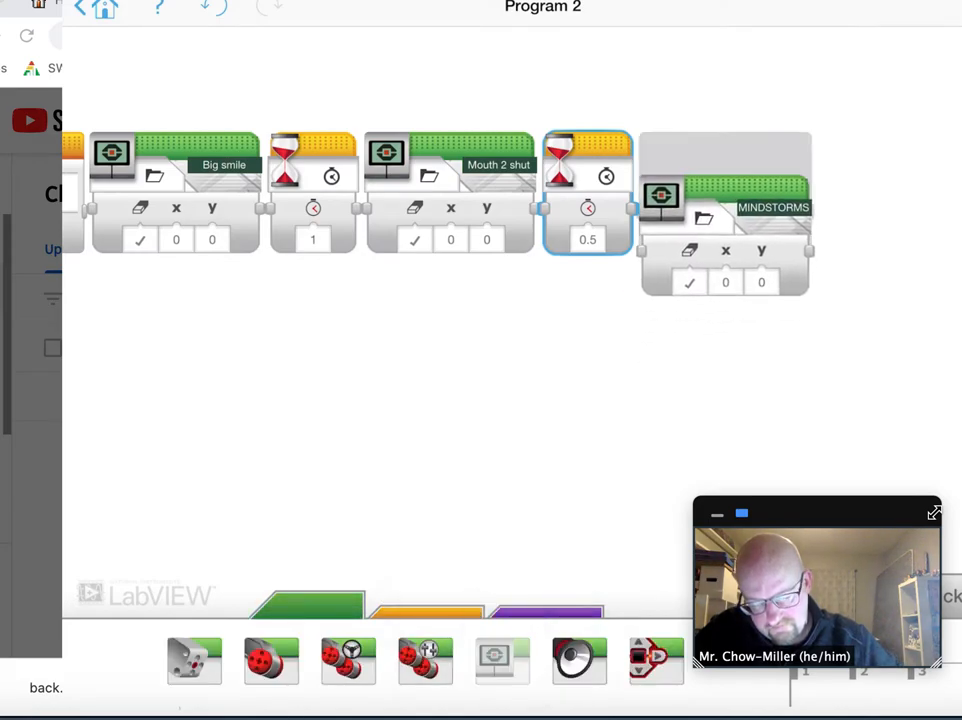
{"action": "left_click", "coordinate": [773, 164]}
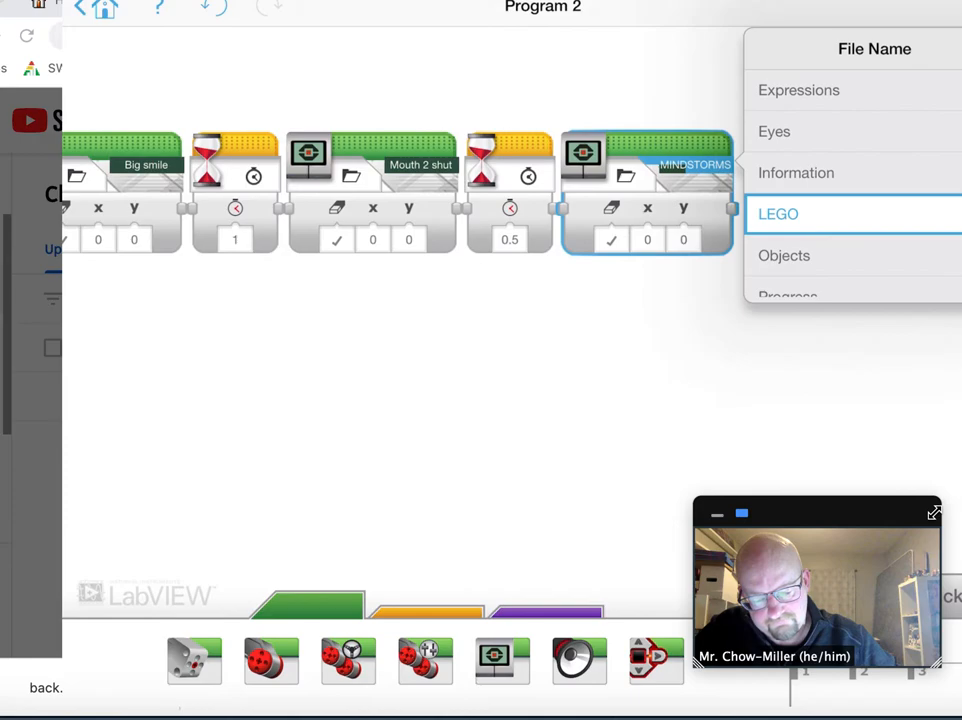
{"action": "left_click", "coordinate": [820, 90]}
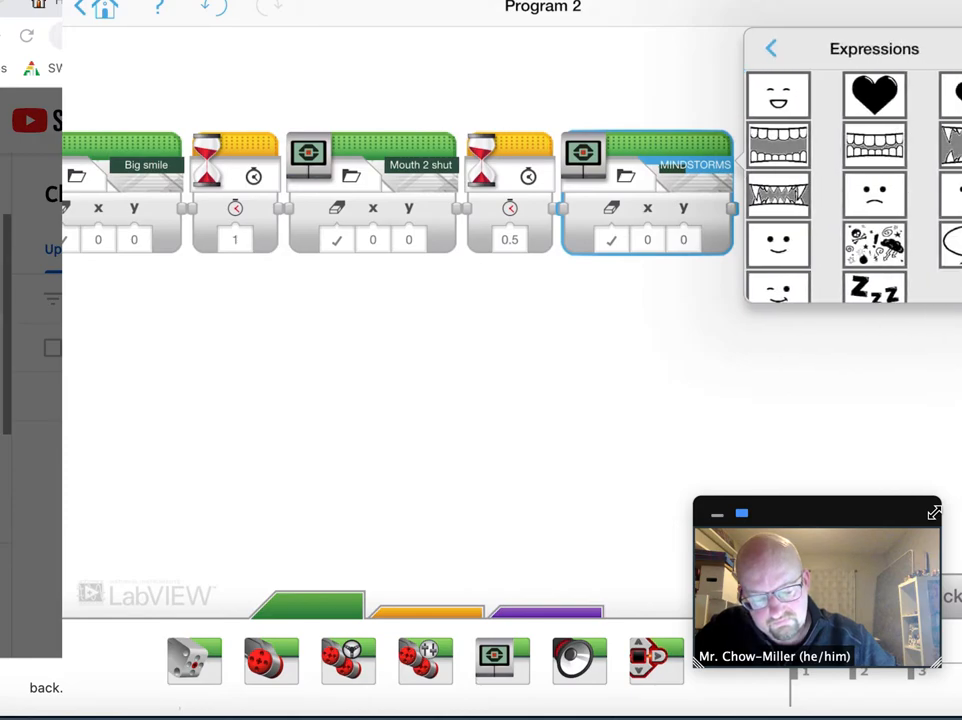
{"action": "left_click", "coordinate": [949, 145]}
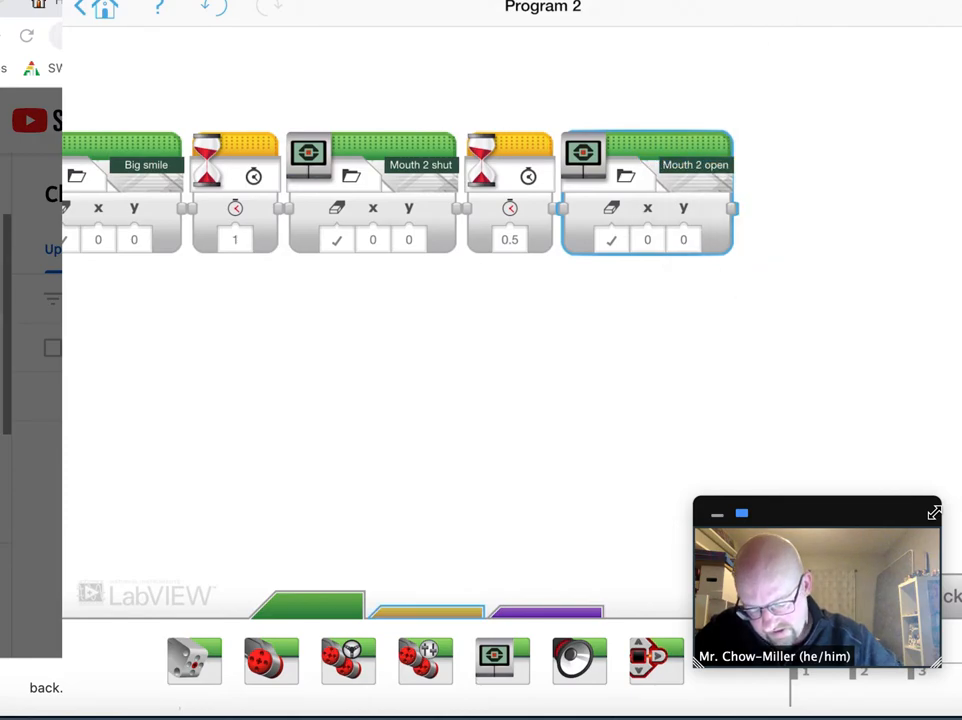
Add another Wait block after Mouth 2 open set to 0.5 seconds.
{"action": "left_click", "coordinate": [430, 610]}
{"action": "left_click_drag", "start_coordinate": [363, 660], "coordinate": [785, 180]}
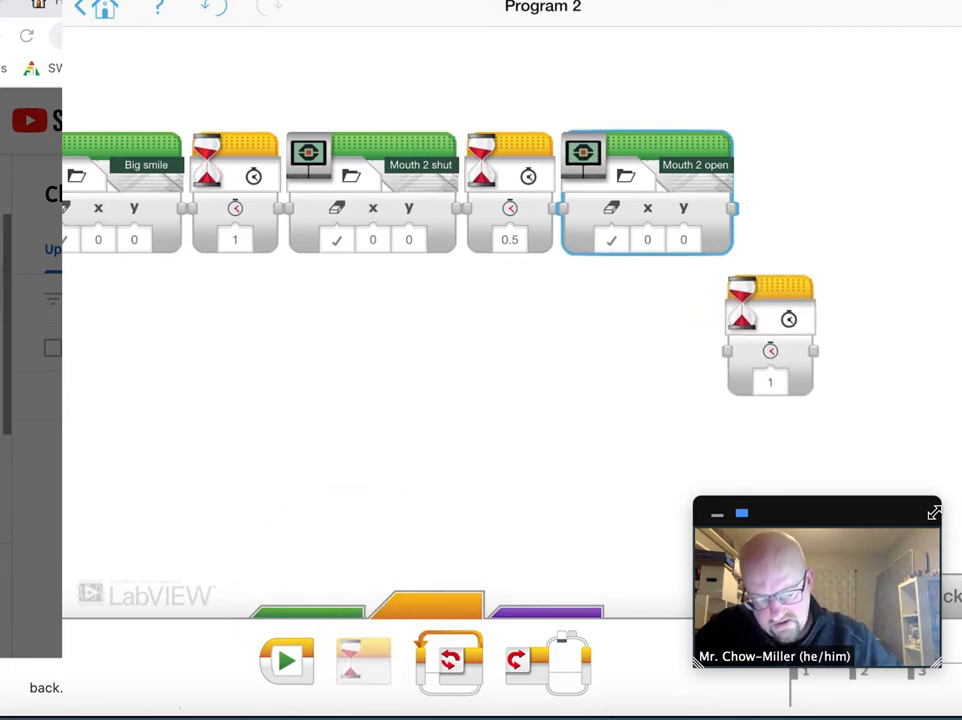
{"action": "left_click", "coordinate": [784, 232]}
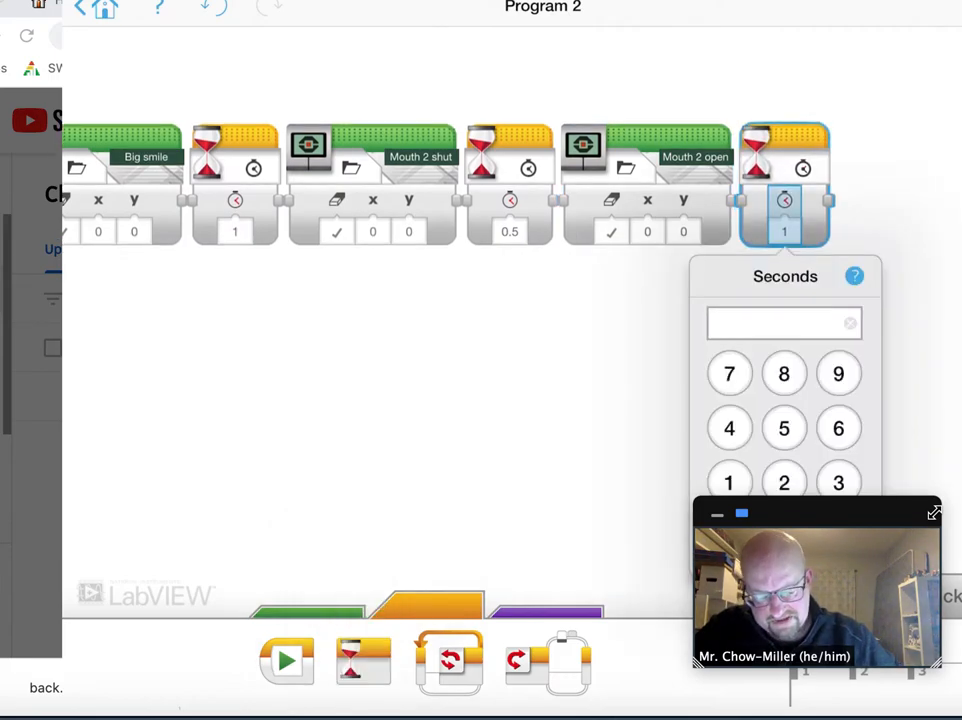
{"action": "left_click", "coordinate": [400, 400]}
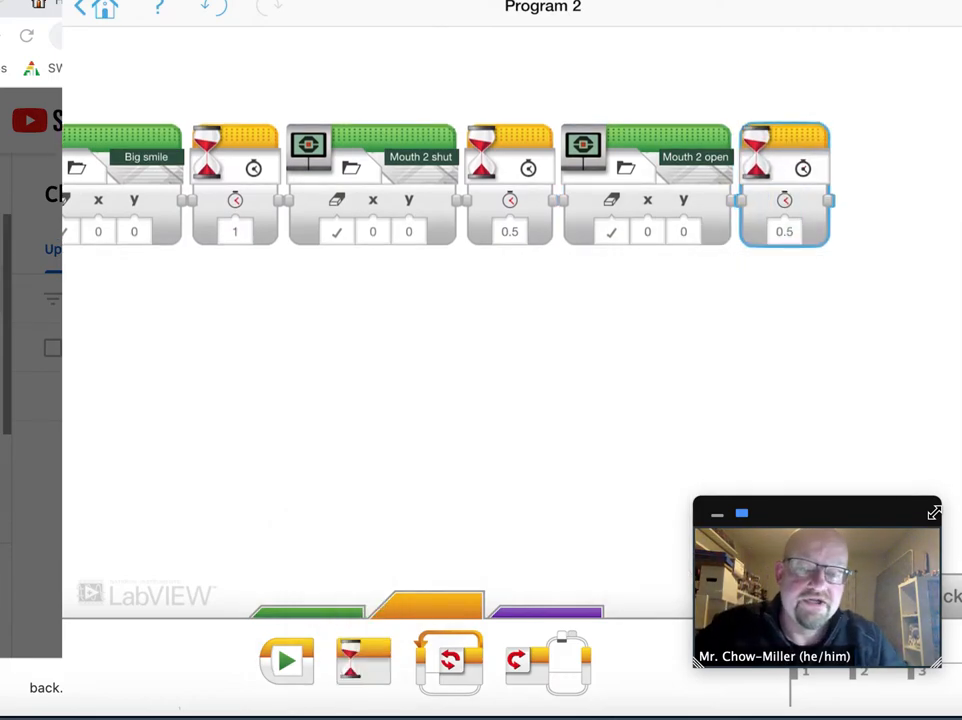
Insert a Loop block after the 1-second wait.
{"action": "mouse_move", "coordinate": [400, 350]}
{"action": "left_mouse_down"}
{"action": "mouse_move", "coordinate": [480, 325]}
{"action": "mouse_move", "coordinate": [488, 367]}
{"action": "left_mouse_up"}
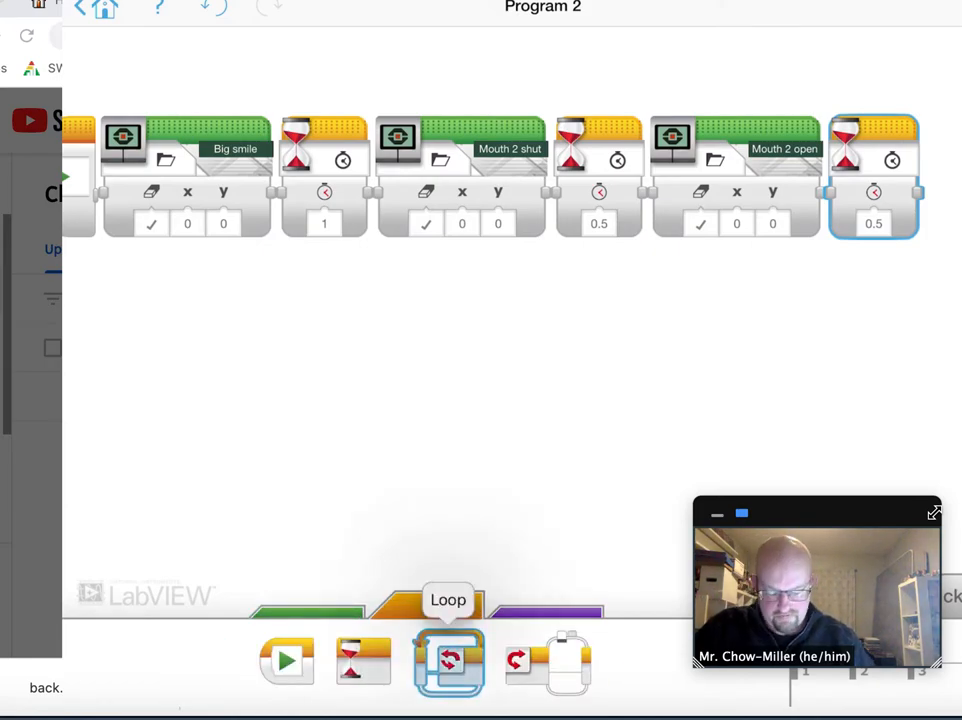
{"action": "mouse_move", "coordinate": [448, 660]}
{"action": "left_mouse_down"}
{"action": "mouse_move", "coordinate": [505, 400]}
{"action": "mouse_move", "coordinate": [496, 405]}
{"action": "left_mouse_up"}
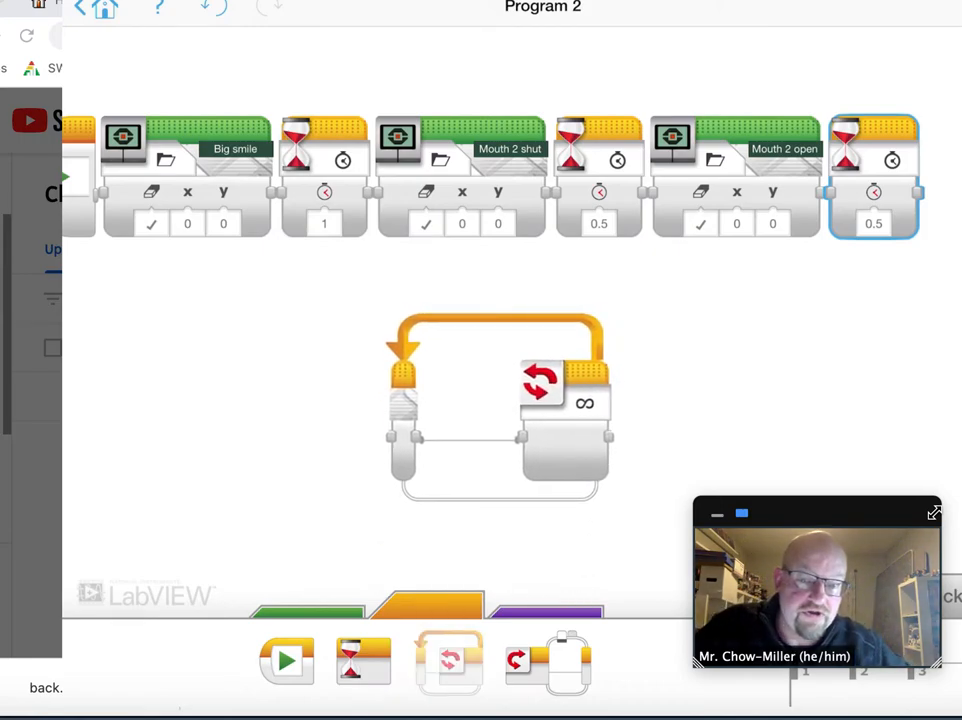
{"action": "left_click_drag", "start_coordinate": [496, 405], "coordinate": [485, 160]}
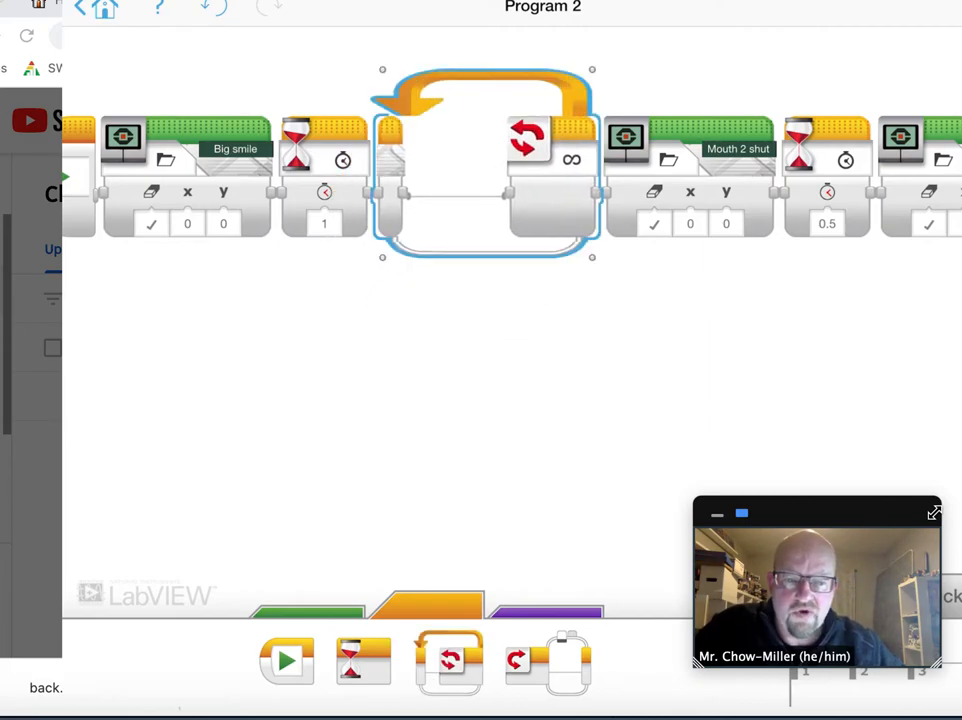
{"action": "left_click_drag", "start_coordinate": [500, 400], "coordinate": [400, 395]}
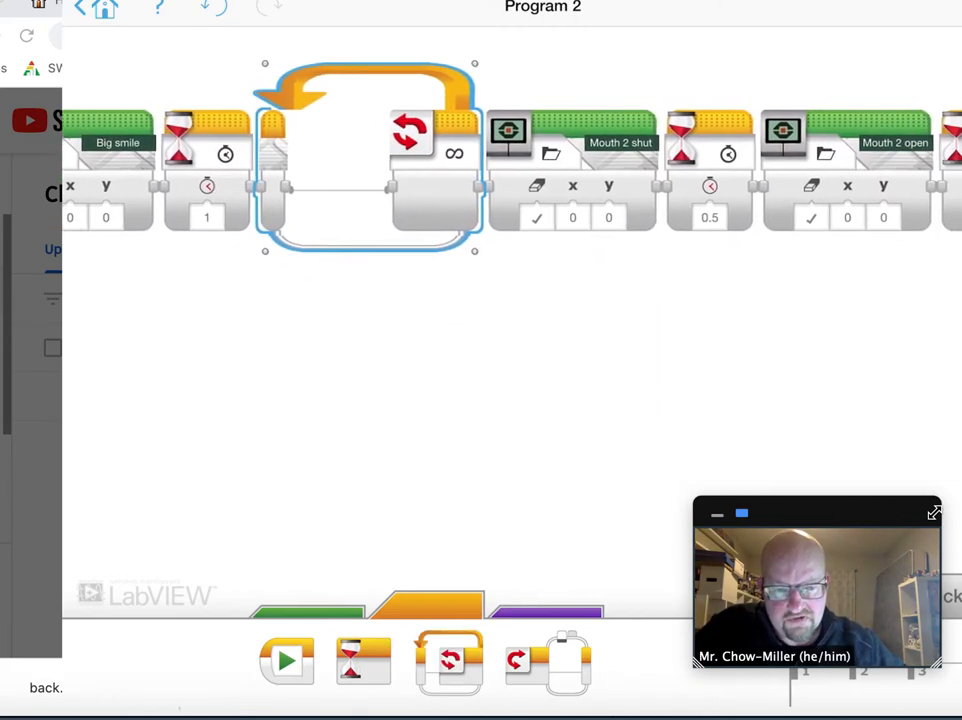
{"action": "key", "text": "Escape"}
Select all blocks from Mouth 2 shut onward and move them inside the loop.
{"action": "left_click", "coordinate": [590, 130]}
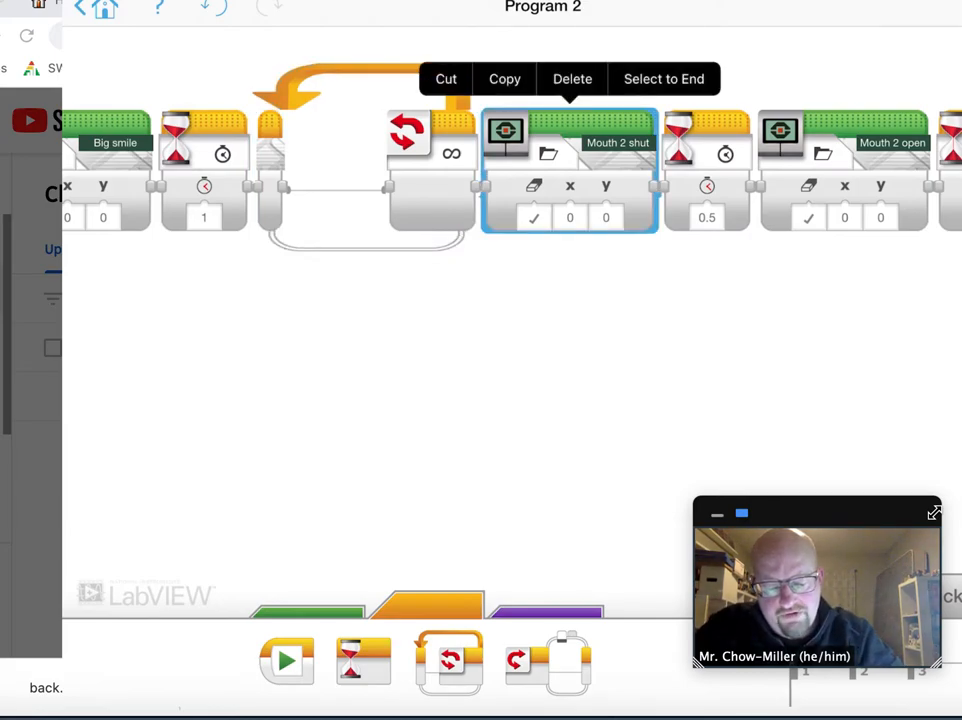
{"action": "left_click", "coordinate": [663, 79]}
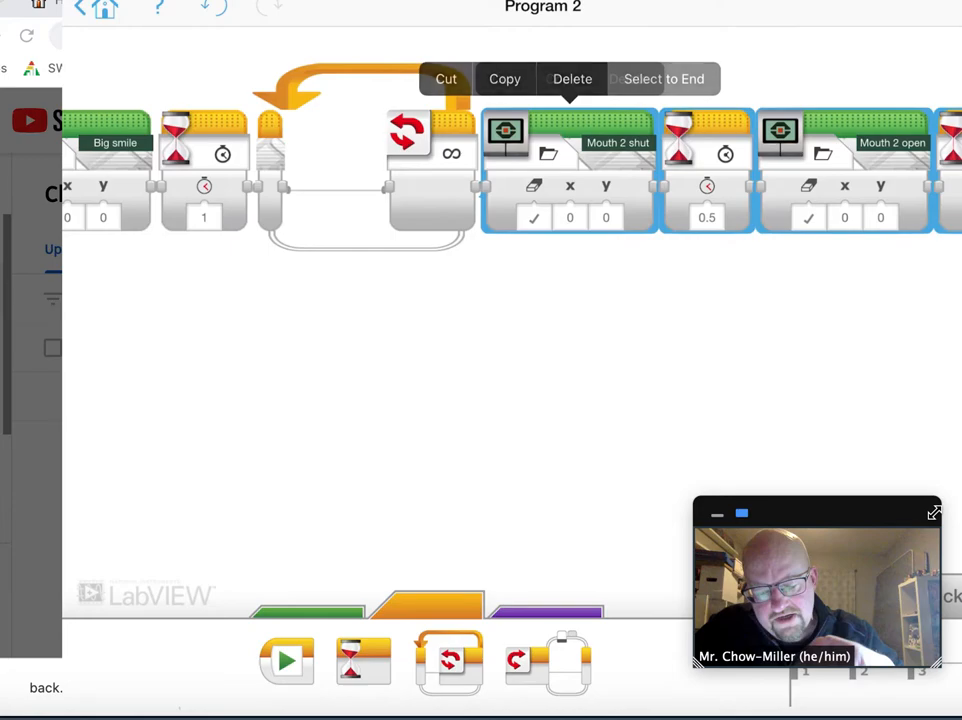
{"action": "left_click_drag", "start_coordinate": [480, 380], "coordinate": [700, 360]}
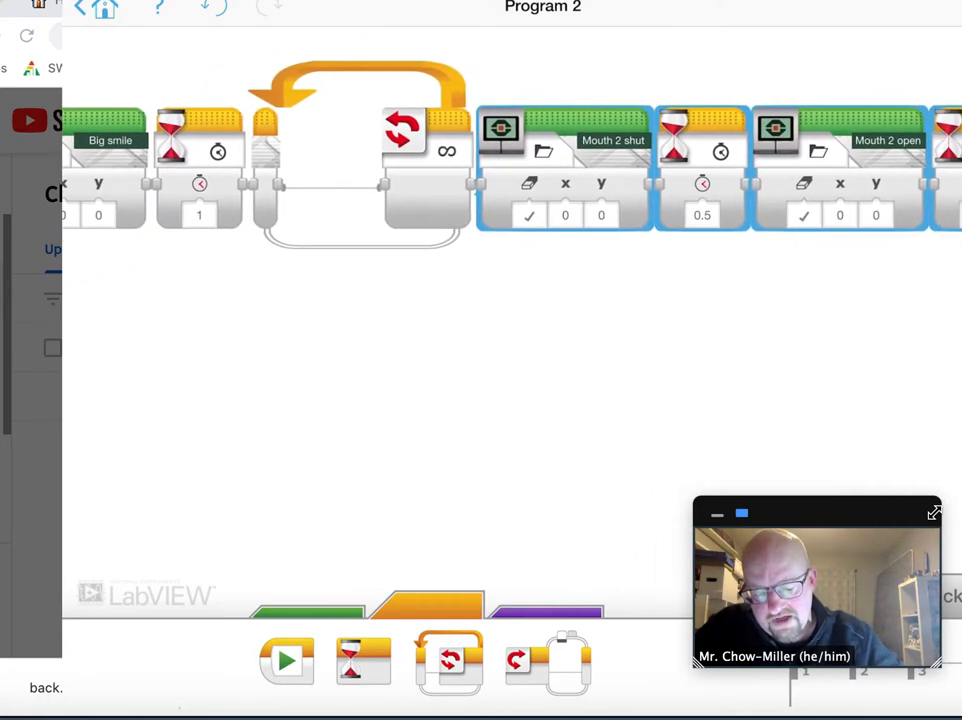
{"action": "left_click_drag", "start_coordinate": [565, 160], "coordinate": [390, 190]}
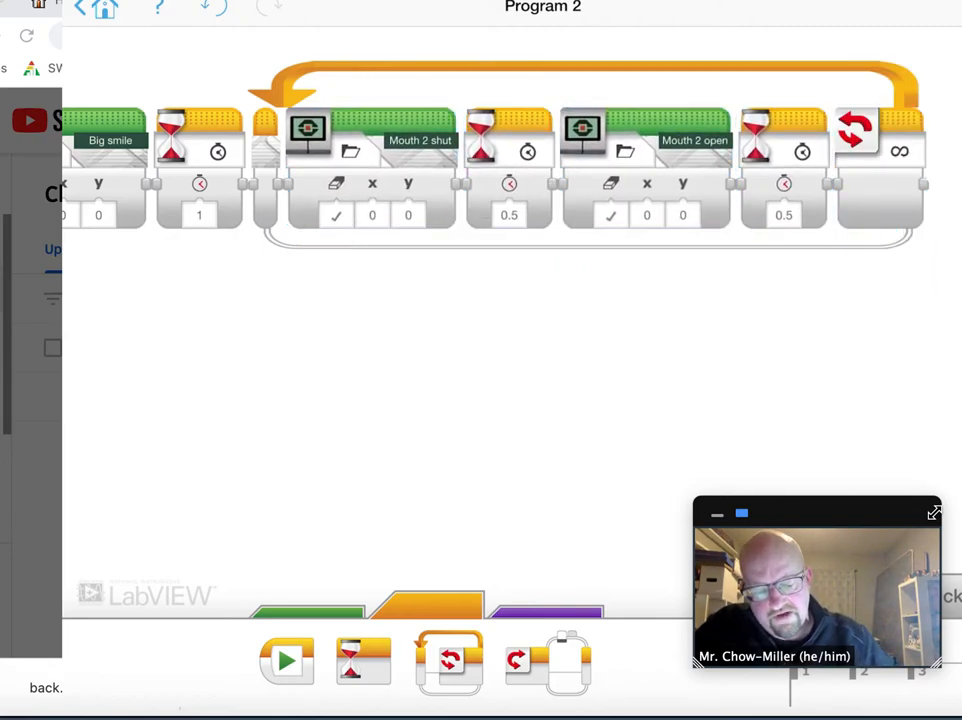
Set the loop to Count mode repeating 7 times.
{"action": "left_click", "coordinate": [899, 151]}
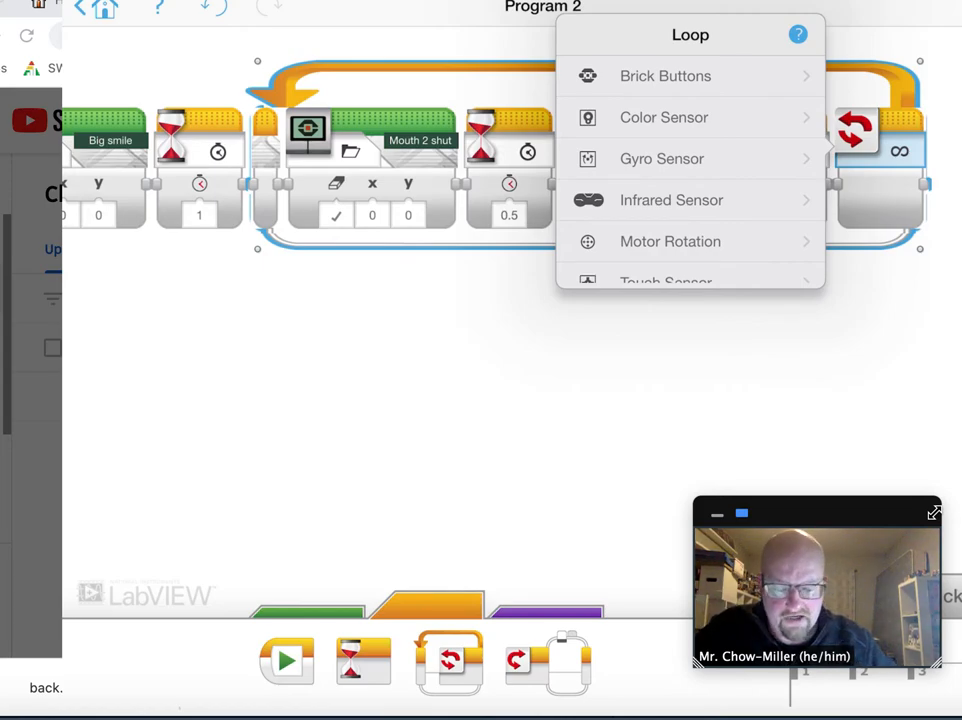
{"action": "scroll", "coordinate": [690, 180], "scroll_direction": "down", "scroll_amount": 2}
{"action": "scroll", "coordinate": [690, 180], "scroll_direction": "down", "scroll_amount": 2}
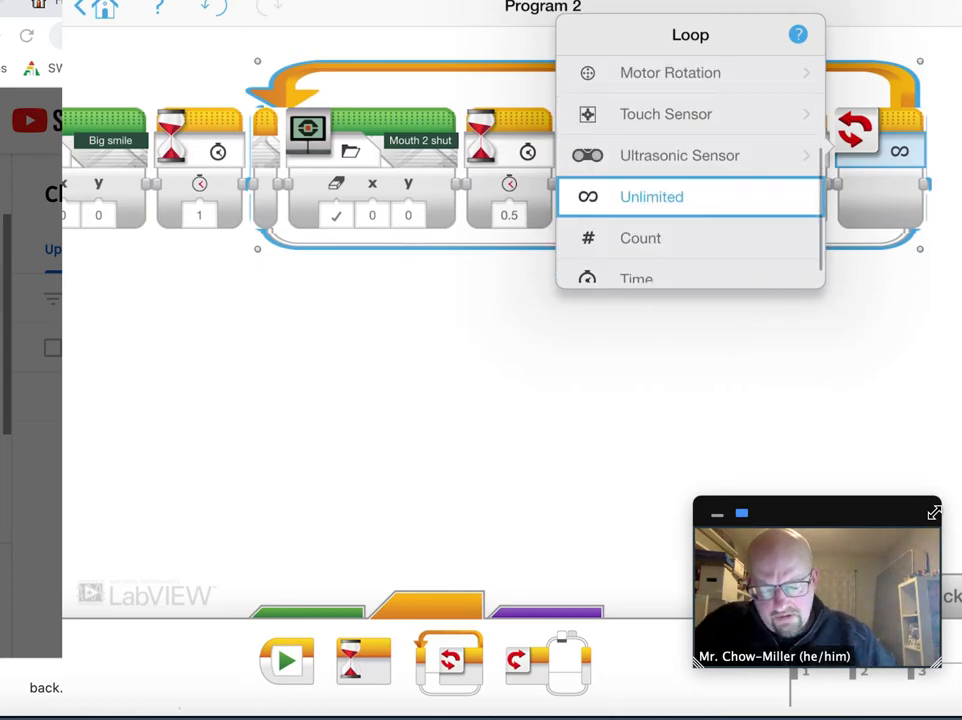
{"action": "left_click", "coordinate": [690, 238]}
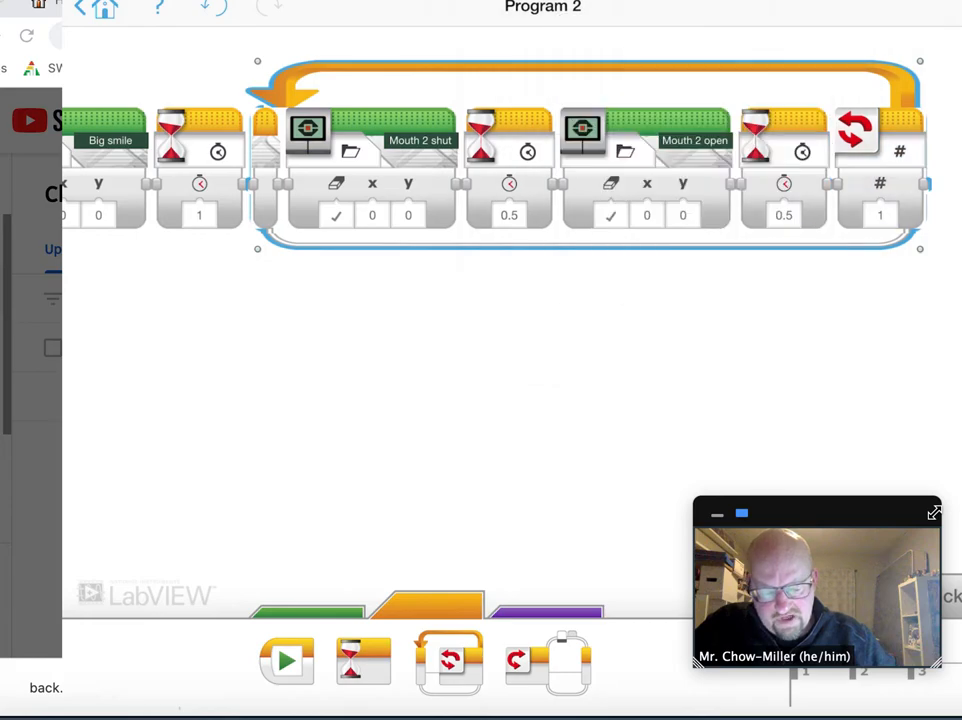
{"action": "left_click", "coordinate": [880, 215]}
{"action": "left_click", "coordinate": [825, 358]}
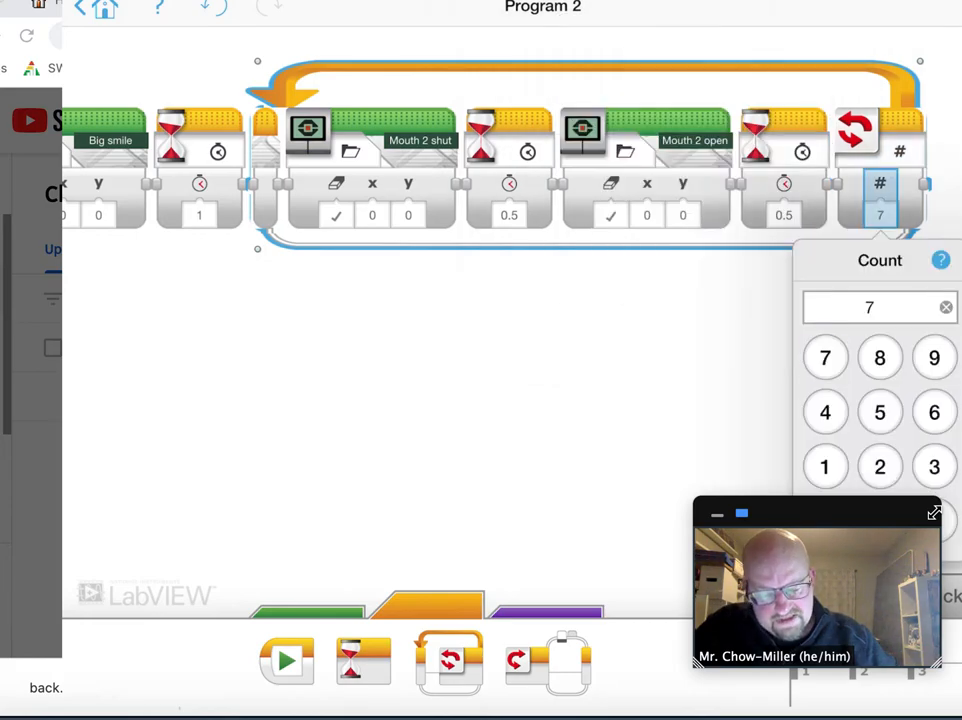
{"action": "left_click", "coordinate": [450, 400]}
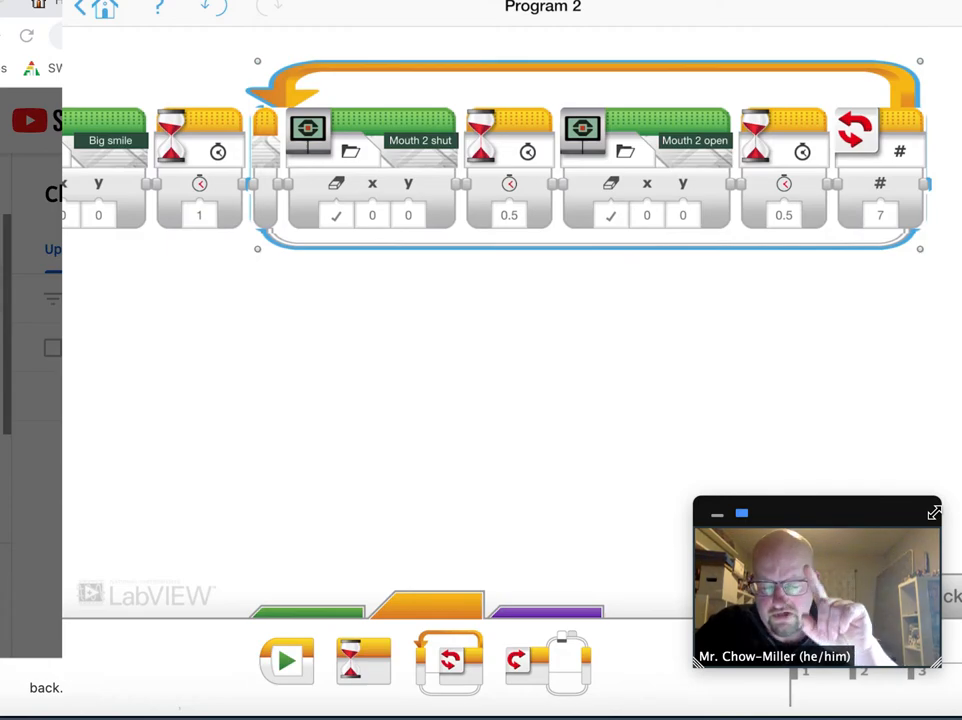
{"action": "left_click", "coordinate": [450, 380]}
Place a Sound block on the canvas below the program start.
{"action": "left_click_drag", "start_coordinate": [450, 420], "coordinate": [560, 440]}
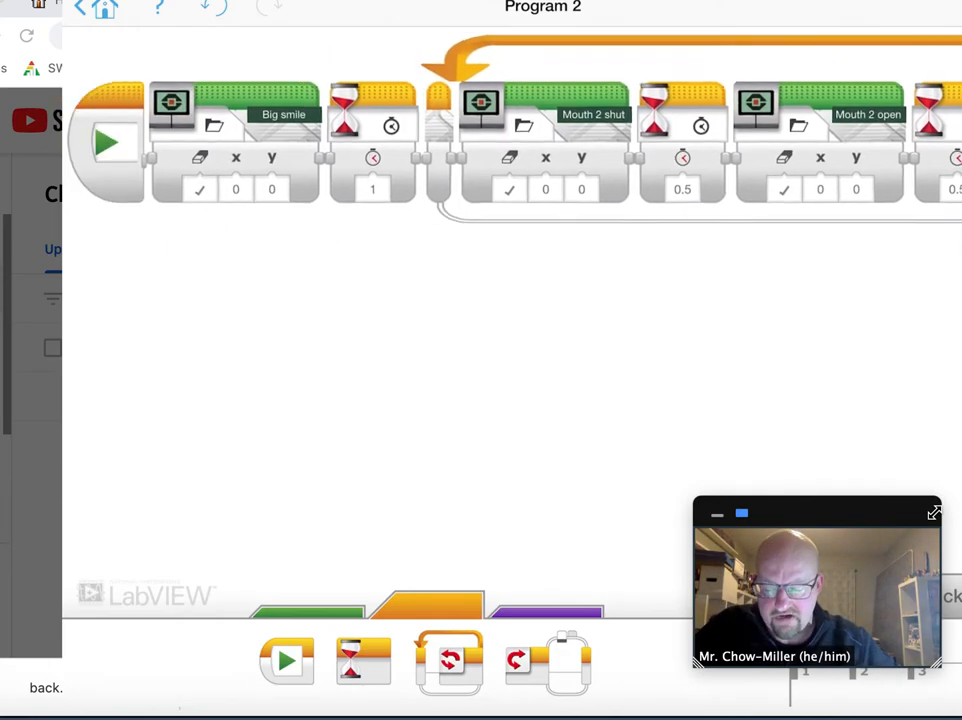
{"action": "left_click_drag", "start_coordinate": [450, 420], "coordinate": [435, 420]}
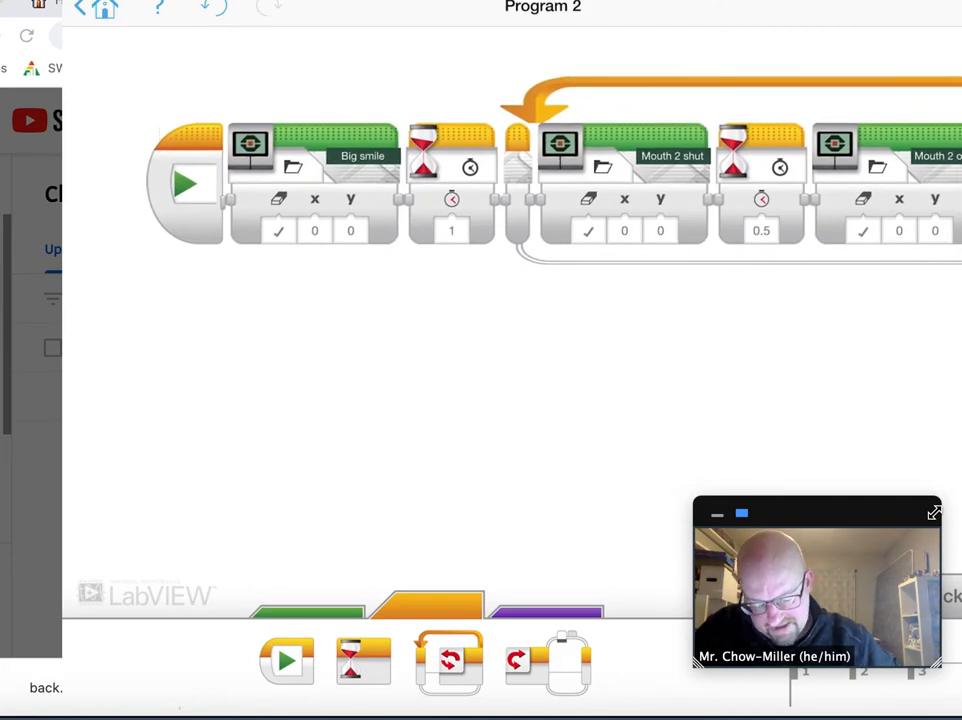
{"action": "left_click", "coordinate": [310, 610]}
{"action": "mouse_move", "coordinate": [579, 660]}
{"action": "left_mouse_down"}
{"action": "mouse_move", "coordinate": [440, 200]}
{"action": "mouse_move", "coordinate": [625, 265]}
{"action": "left_mouse_up"}
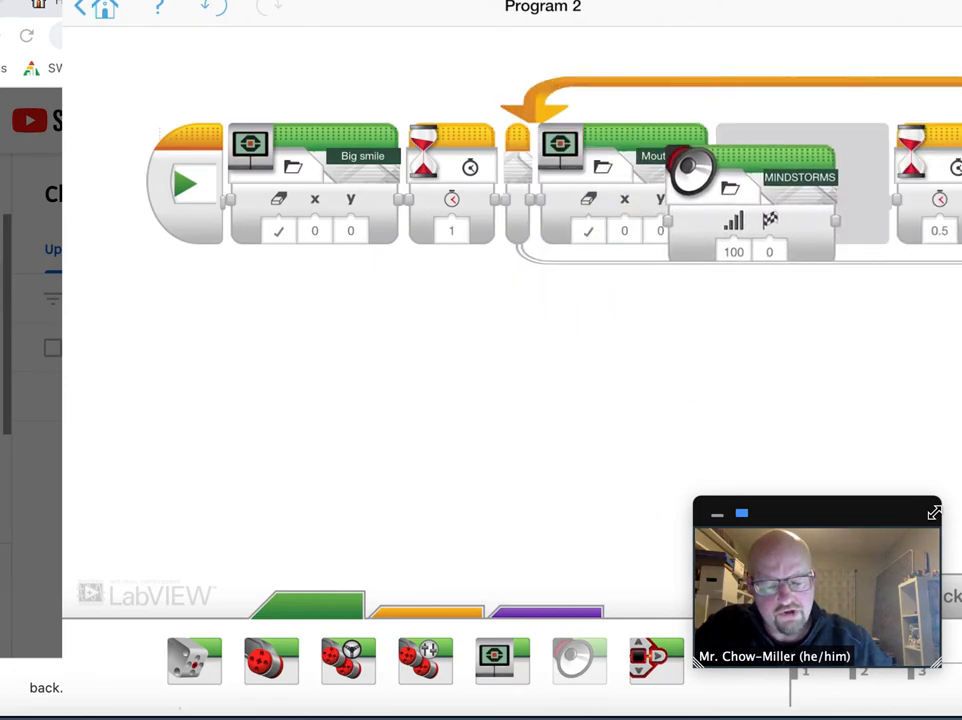
{"action": "mouse_move", "coordinate": [625, 265]}
{"action": "left_mouse_down"}
{"action": "mouse_move", "coordinate": [545, 385]}
{"action": "mouse_move", "coordinate": [414, 385]}
{"action": "left_mouse_up"}
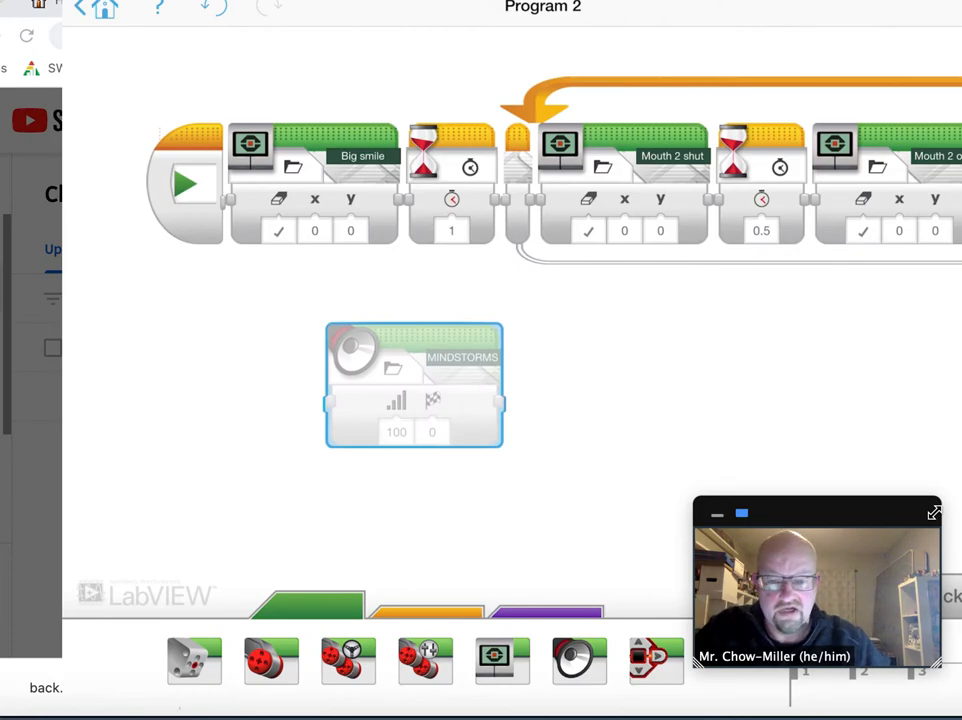
{"action": "left_click_drag", "start_coordinate": [414, 385], "coordinate": [325, 355]}
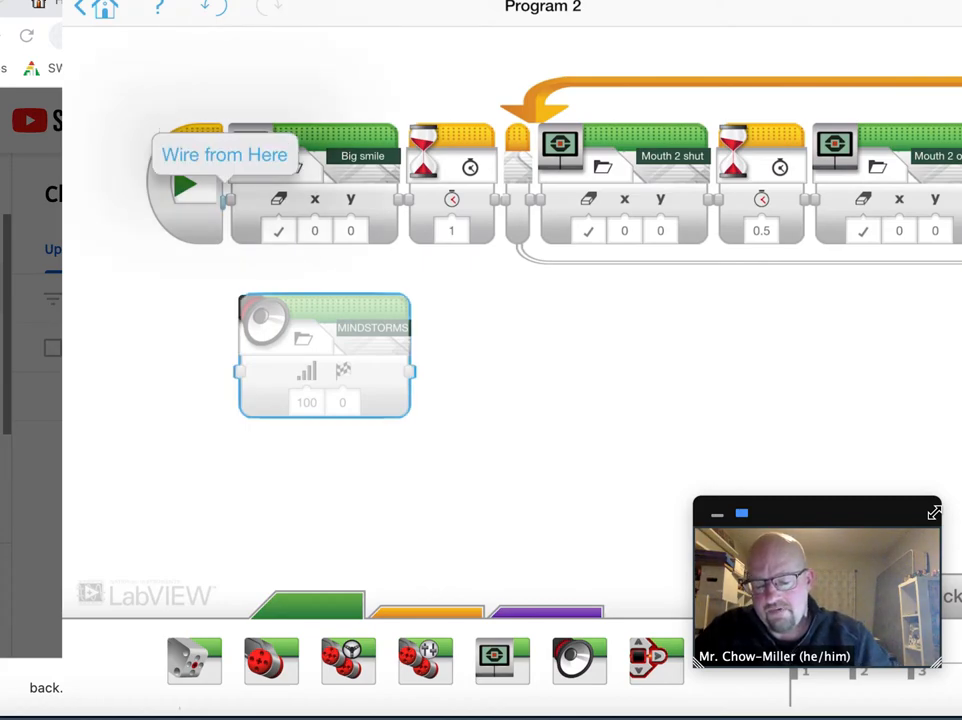
Wire the Start block to the Sound block as a parallel branch.
{"action": "left_click", "coordinate": [224, 154]}
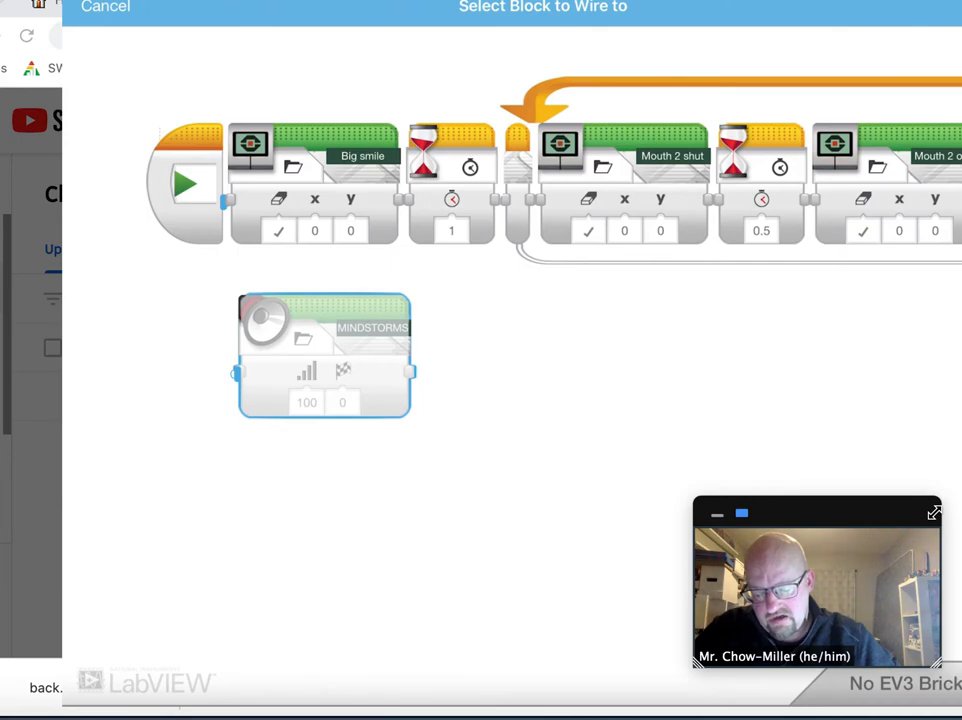
{"action": "left_click", "coordinate": [323, 355]}
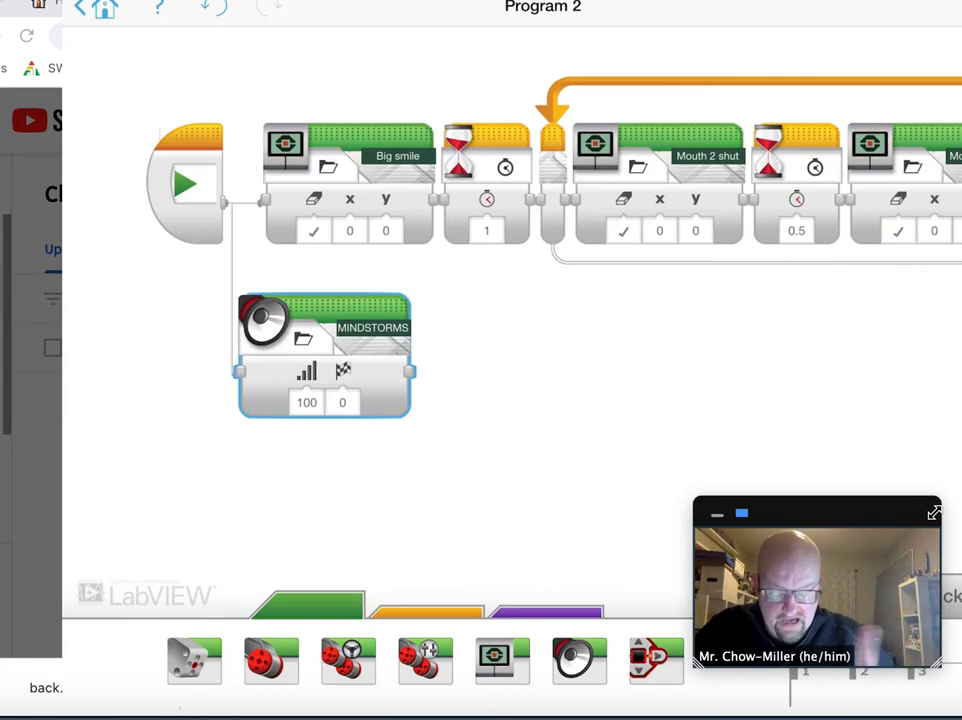
{"action": "left_click", "coordinate": [372, 327]}
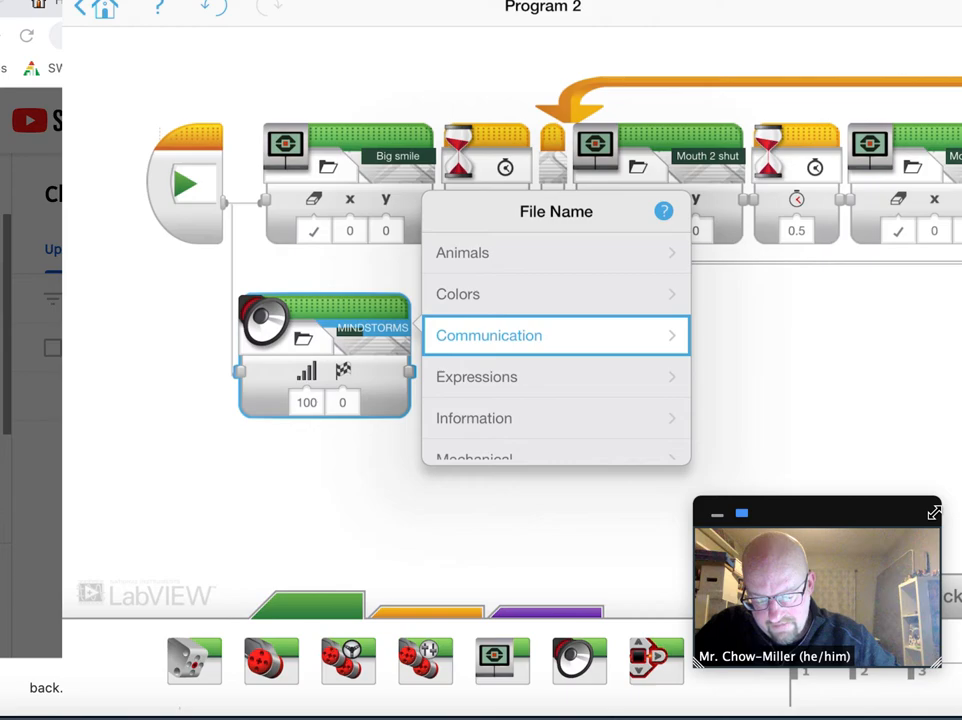
Set the sound file to Expressions > Laughing 2.
{"action": "left_click", "coordinate": [556, 376]}
{"action": "scroll", "coordinate": [556, 340], "scroll_direction": "down", "scroll_amount": 3}
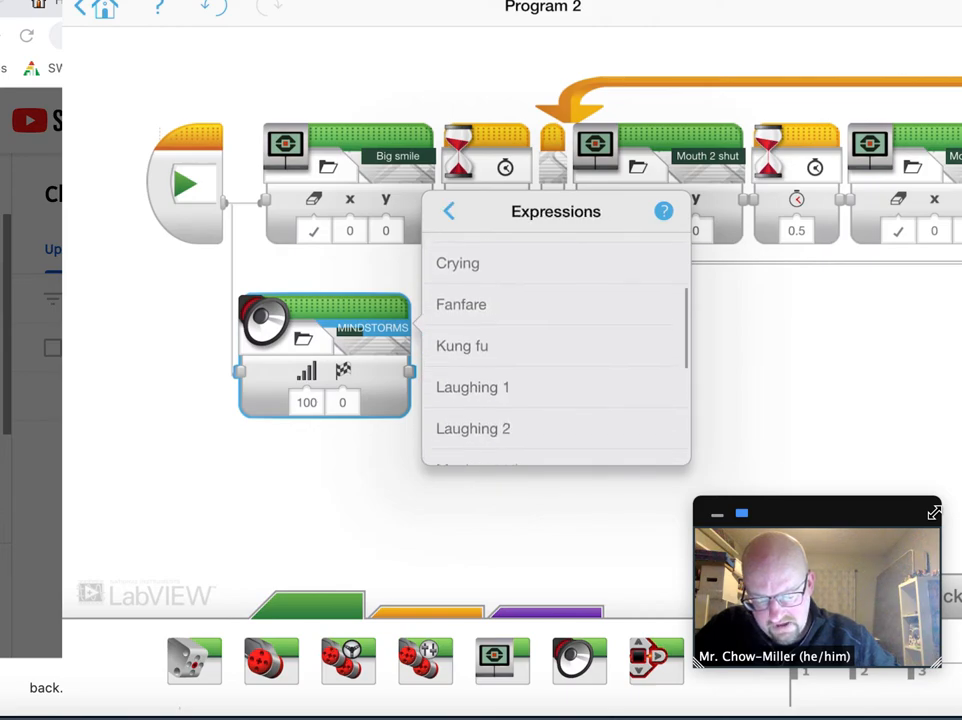
{"action": "left_click", "coordinate": [556, 383]}
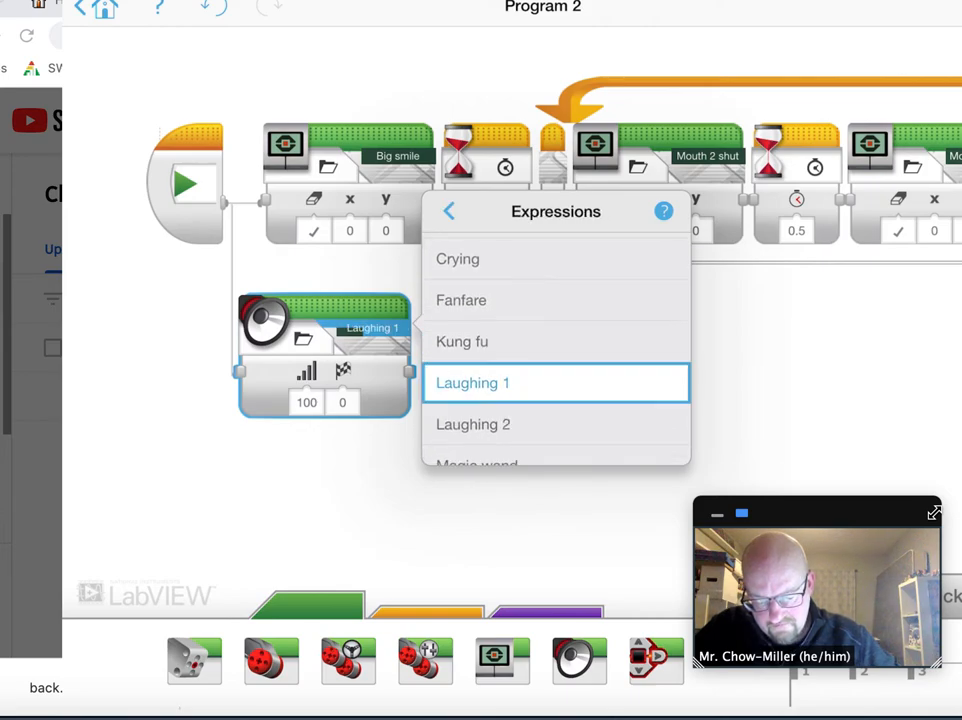
{"action": "left_click", "coordinate": [556, 424]}
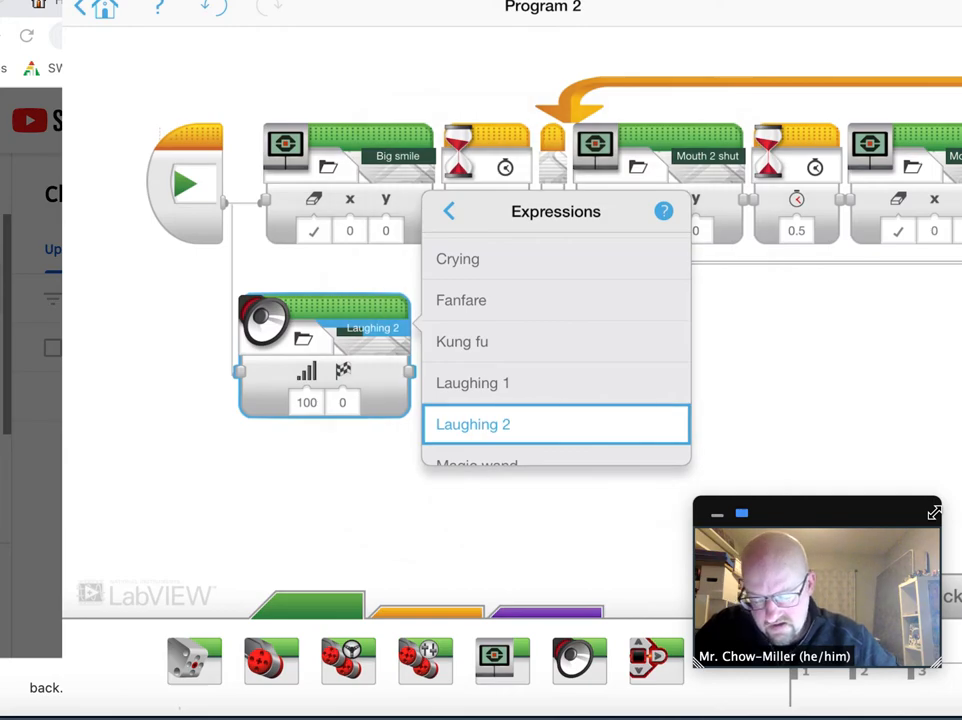
{"action": "left_click", "coordinate": [560, 420]}
Add a 1-second Wait and a second Sound block after Laughing 2.
{"action": "left_click", "coordinate": [427, 610]}
{"action": "left_click_drag", "start_coordinate": [363, 660], "coordinate": [462, 355]}
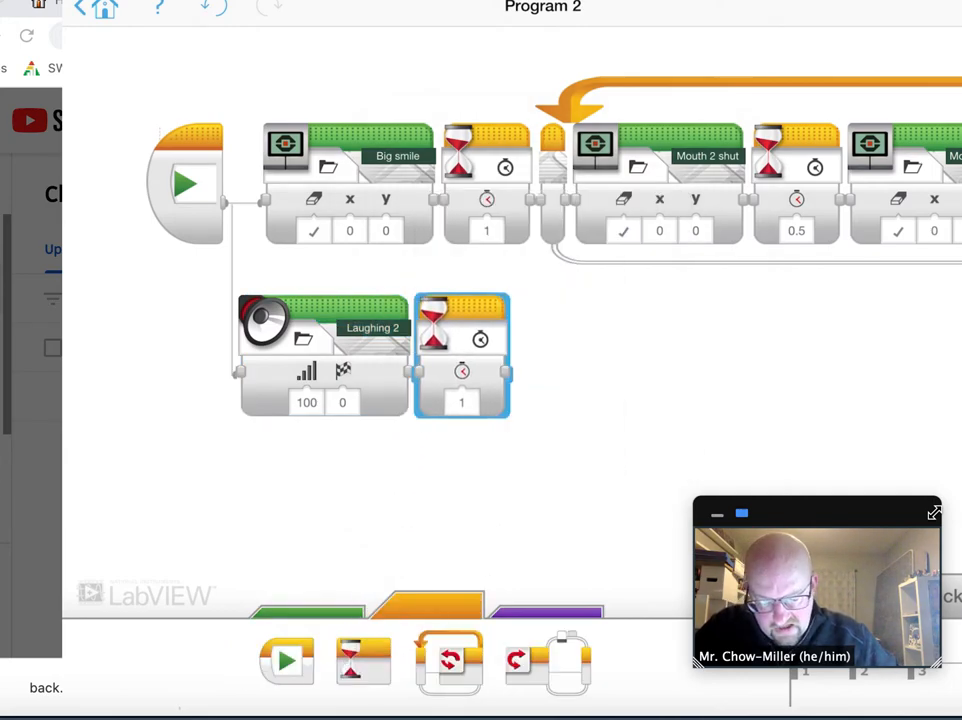
{"action": "left_click_drag", "start_coordinate": [620, 400], "coordinate": [390, 398]}
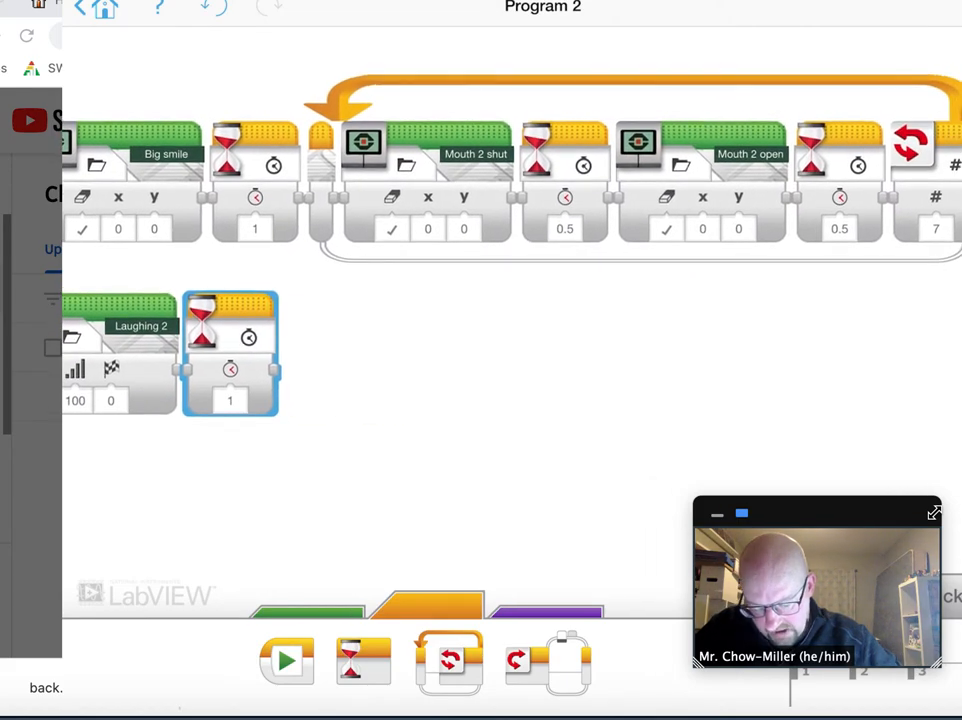
{"action": "left_click", "coordinate": [310, 608]}
{"action": "left_click_drag", "start_coordinate": [579, 660], "coordinate": [367, 350]}
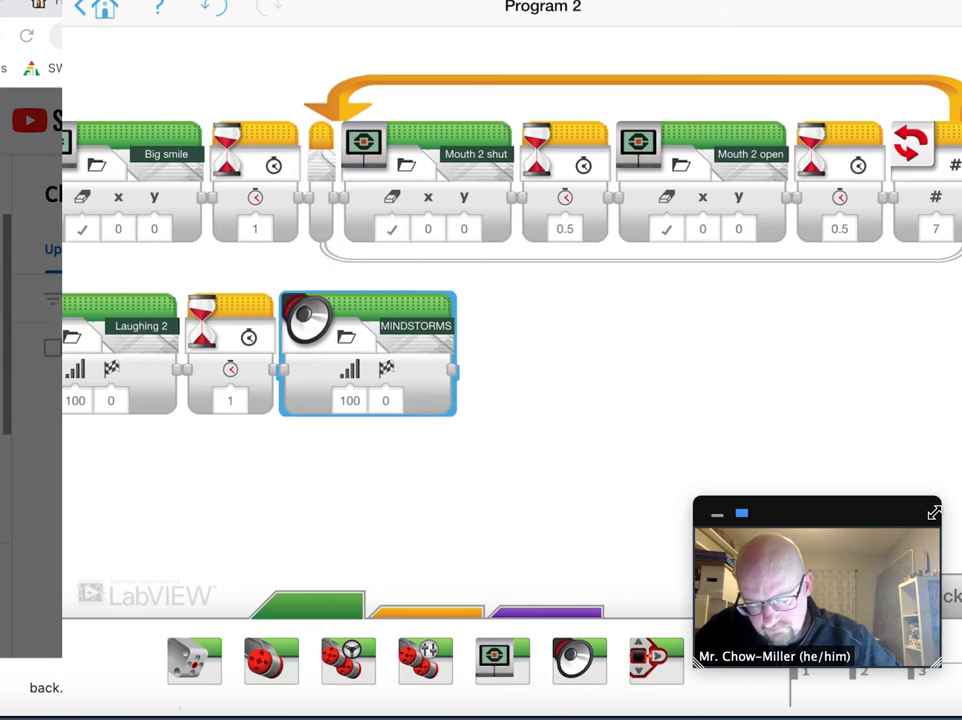
Set the second sound to Animals > Dog growl after browsing Communication.
{"action": "left_click", "coordinate": [415, 326]}
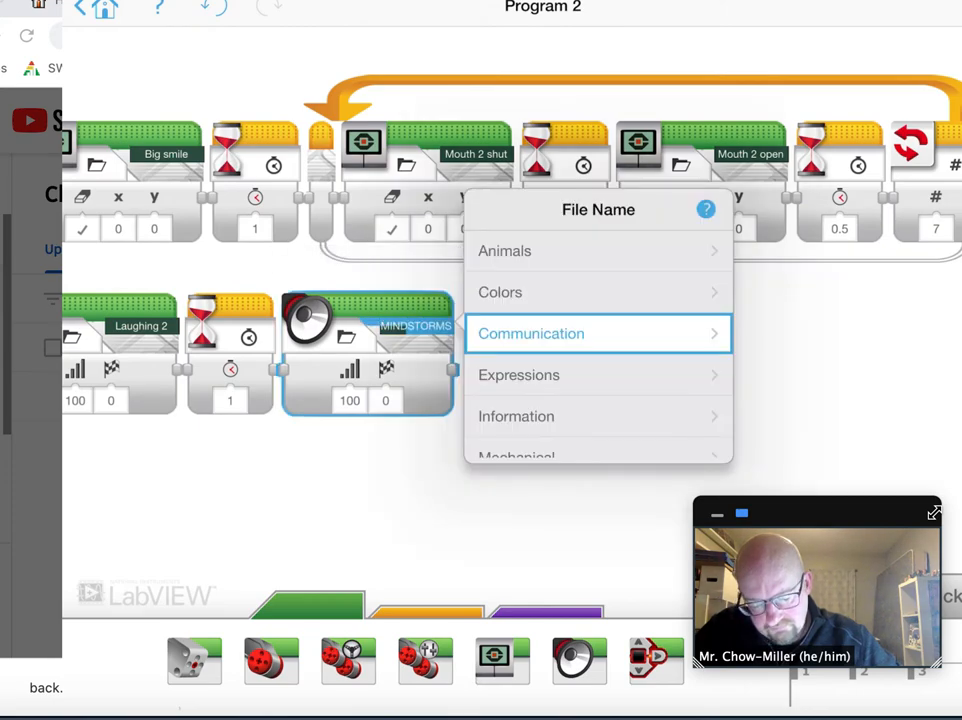
{"action": "left_click", "coordinate": [598, 333]}
{"action": "scroll", "coordinate": [598, 350], "scroll_direction": "down", "scroll_amount": 3}
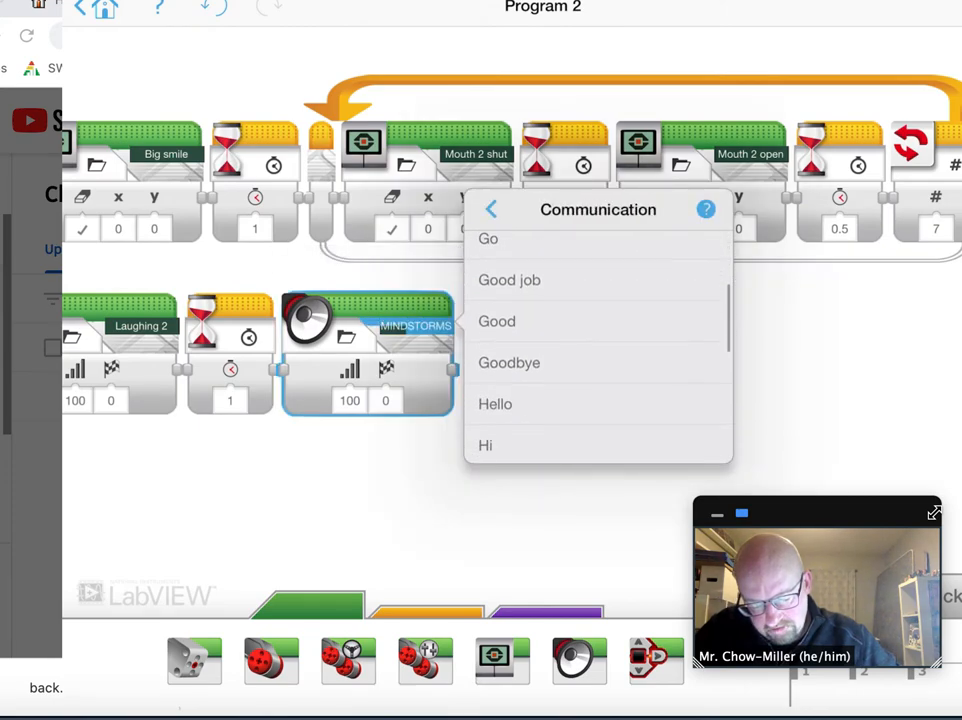
{"action": "left_click", "coordinate": [491, 209]}
{"action": "left_click", "coordinate": [598, 251]}
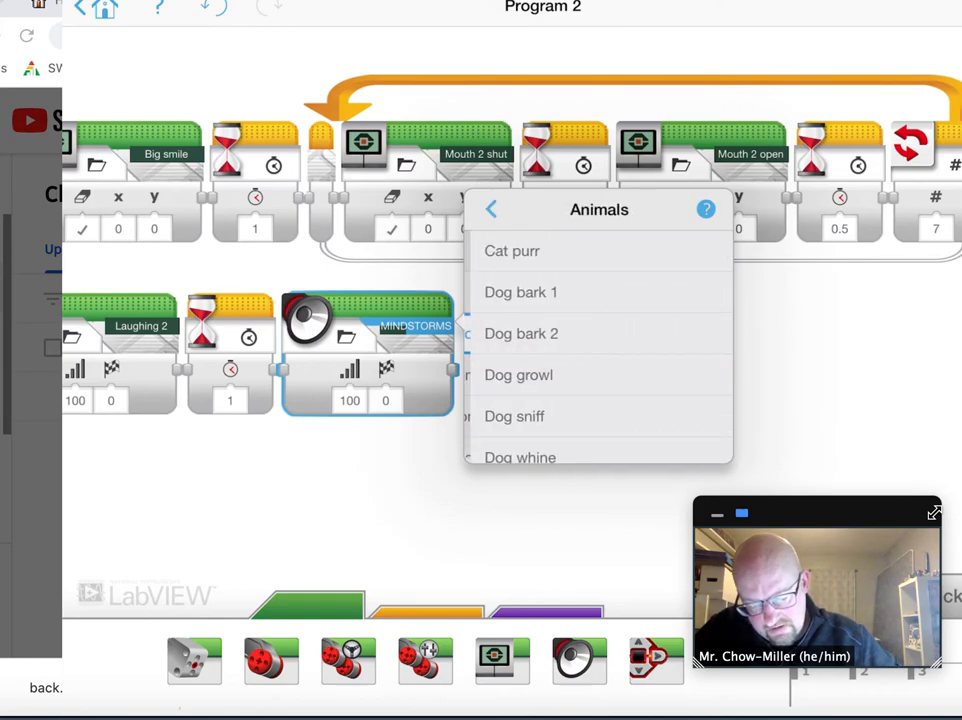
{"action": "scroll", "coordinate": [598, 350], "scroll_direction": "down", "scroll_amount": 2}
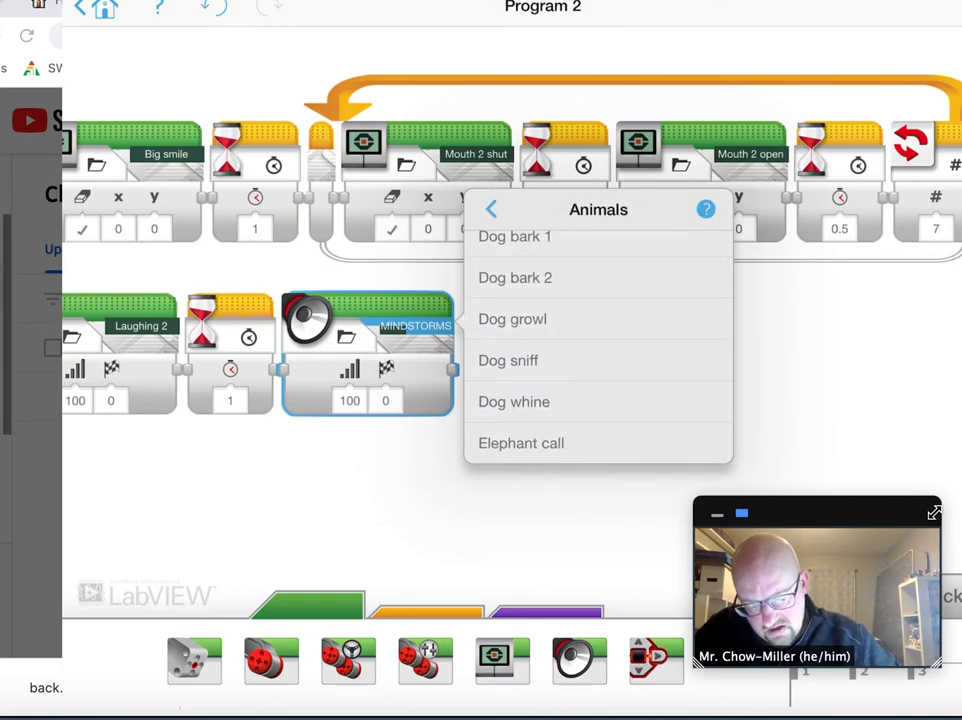
{"action": "left_click", "coordinate": [598, 277]}
{"action": "left_click", "coordinate": [598, 319]}
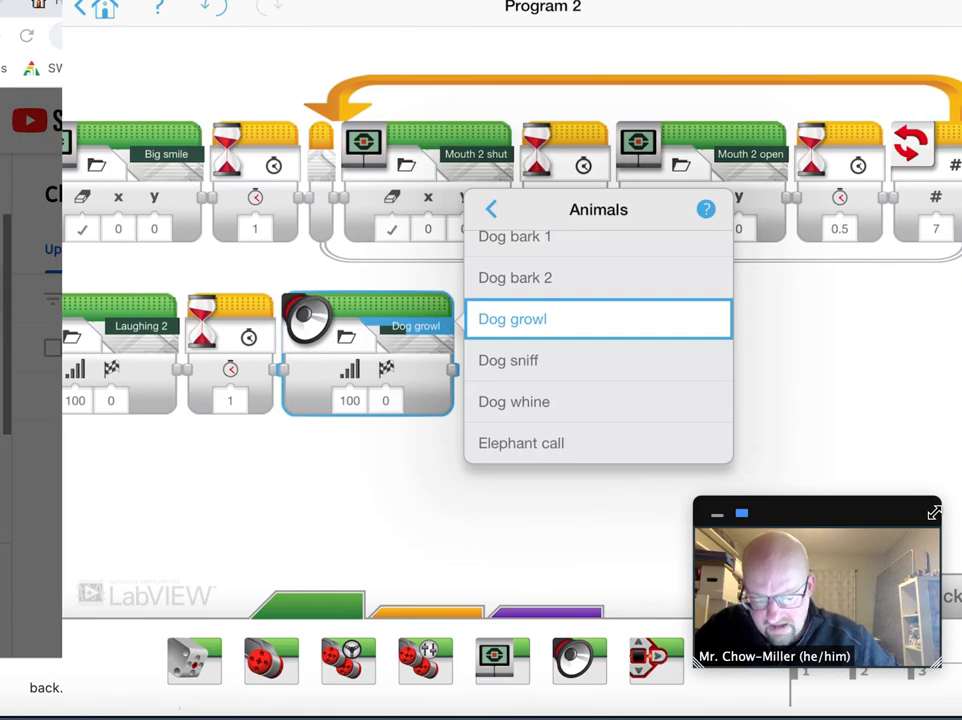
{"action": "key", "text": "Escape"}
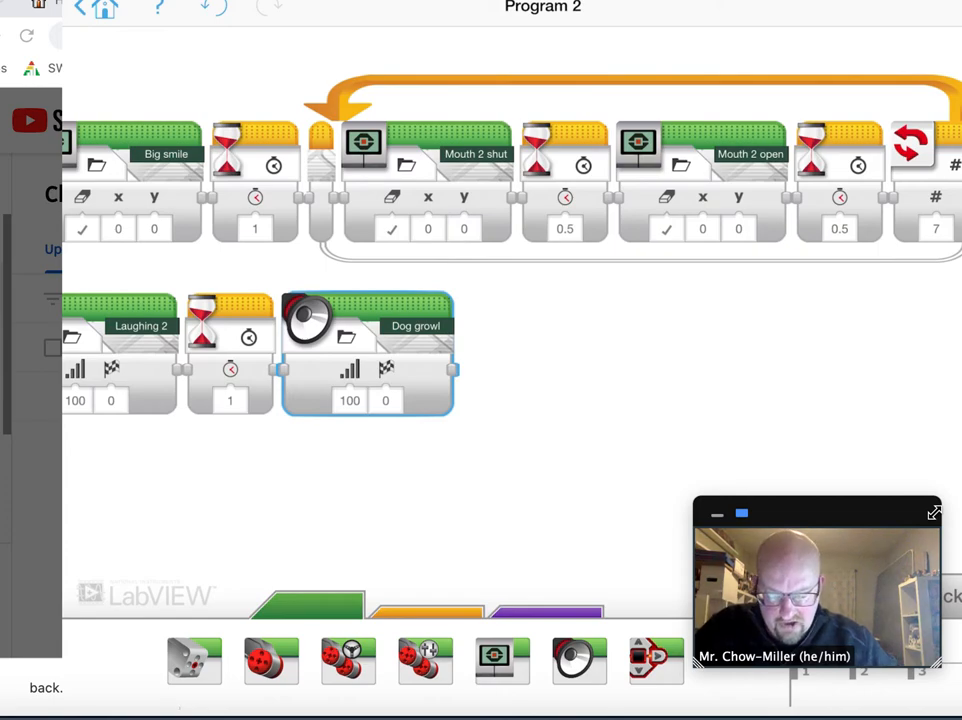
{"action": "left_click", "coordinate": [427, 610]}
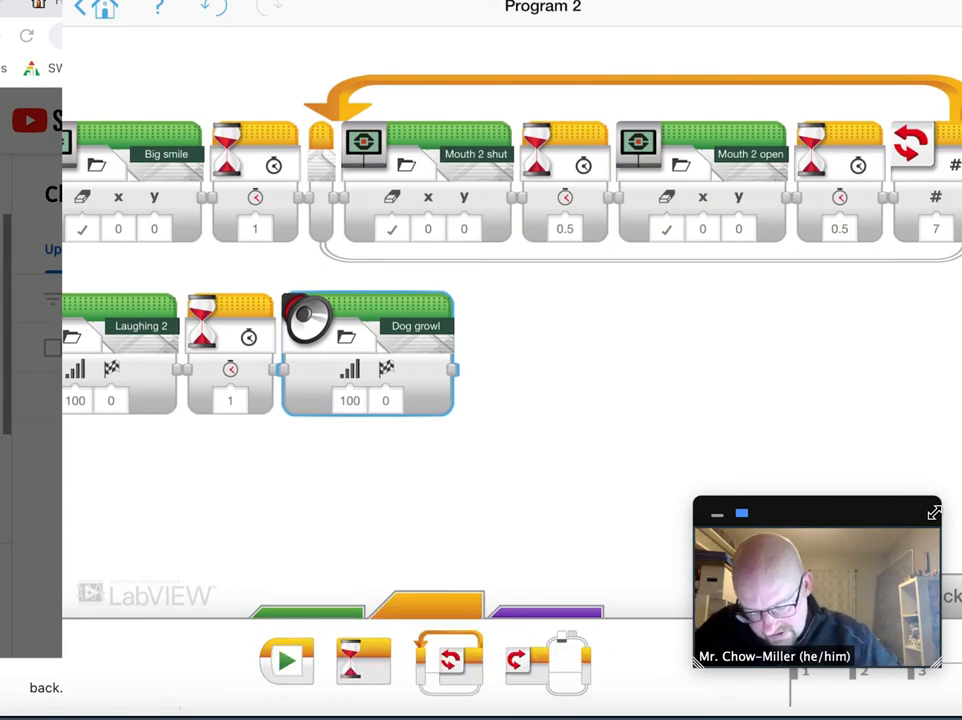
Add a Loop after the wait and move Dog growl inside it.
{"action": "mouse_move", "coordinate": [450, 660]}
{"action": "left_mouse_down"}
{"action": "mouse_move", "coordinate": [420, 520]}
{"action": "mouse_move", "coordinate": [420, 330]}
{"action": "left_mouse_up"}
{"action": "left_click_drag", "start_coordinate": [560, 330], "coordinate": [430, 340]}
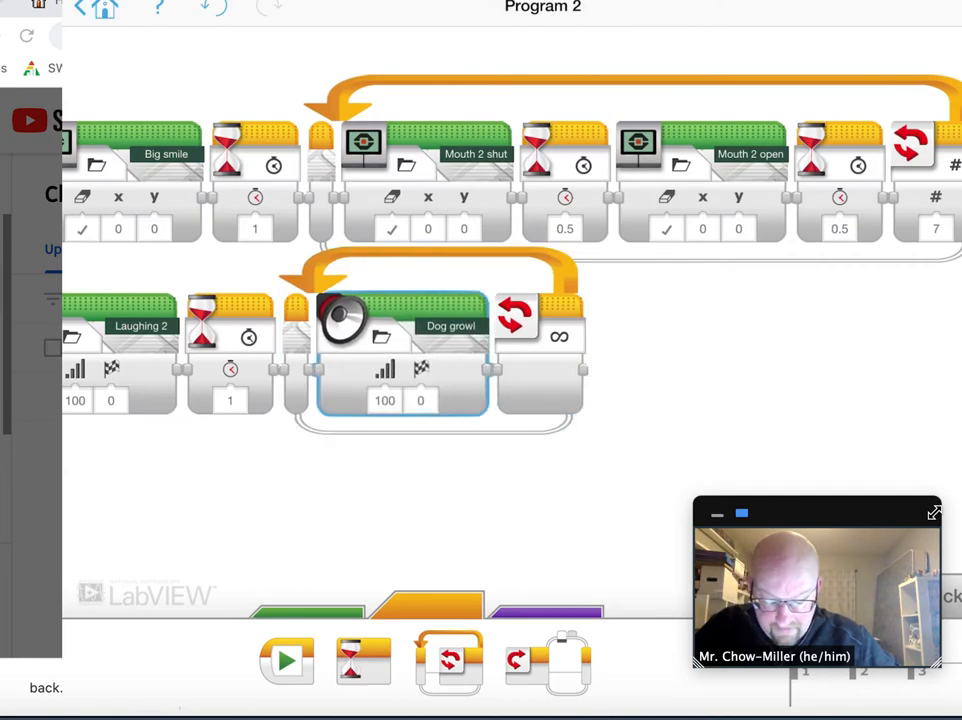
{"action": "left_click_drag", "start_coordinate": [600, 480], "coordinate": [719, 506]}
Set the loop to Time mode running for 10 seconds.
{"action": "left_click", "coordinate": [679, 361]}
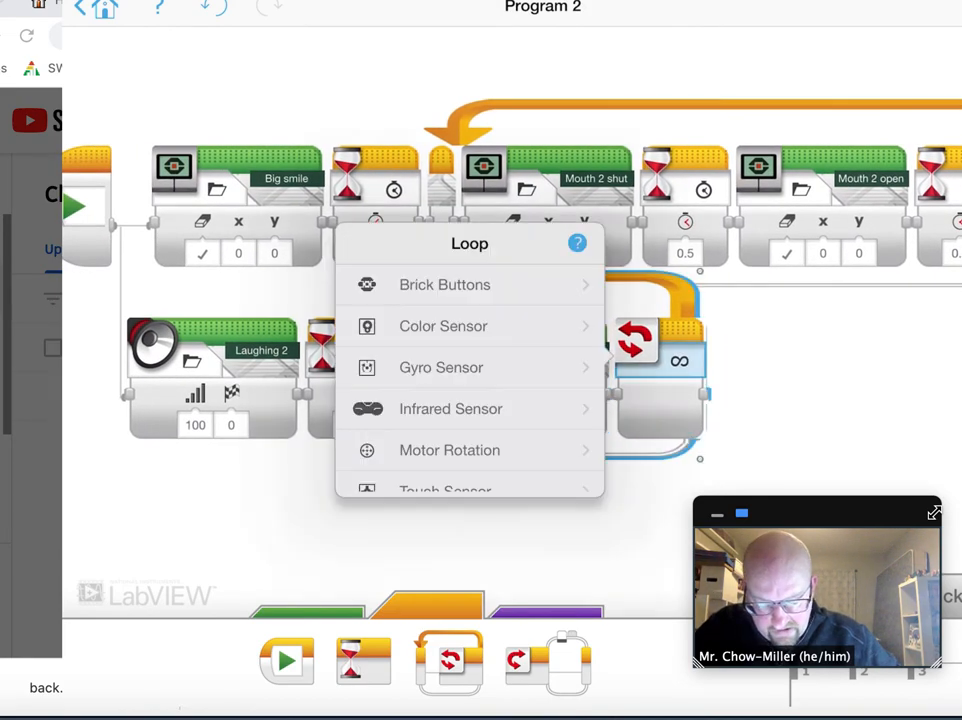
{"action": "scroll", "coordinate": [469, 400], "scroll_direction": "down", "scroll_amount": 3}
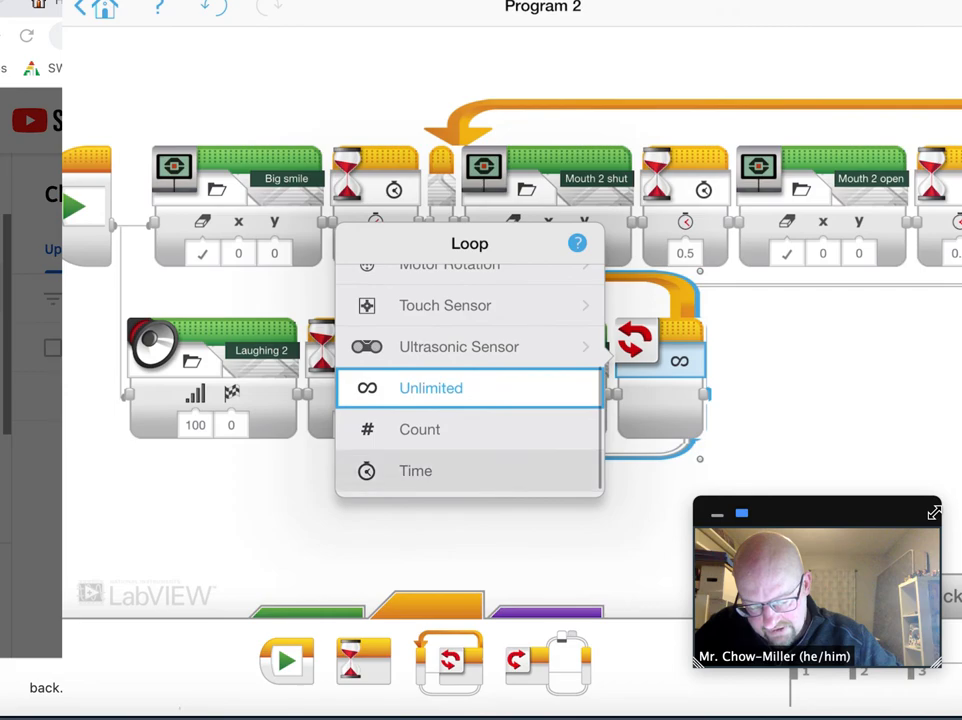
{"action": "left_click", "coordinate": [469, 470]}
{"action": "left_click", "coordinate": [800, 400]}
{"action": "left_click", "coordinate": [660, 425]}
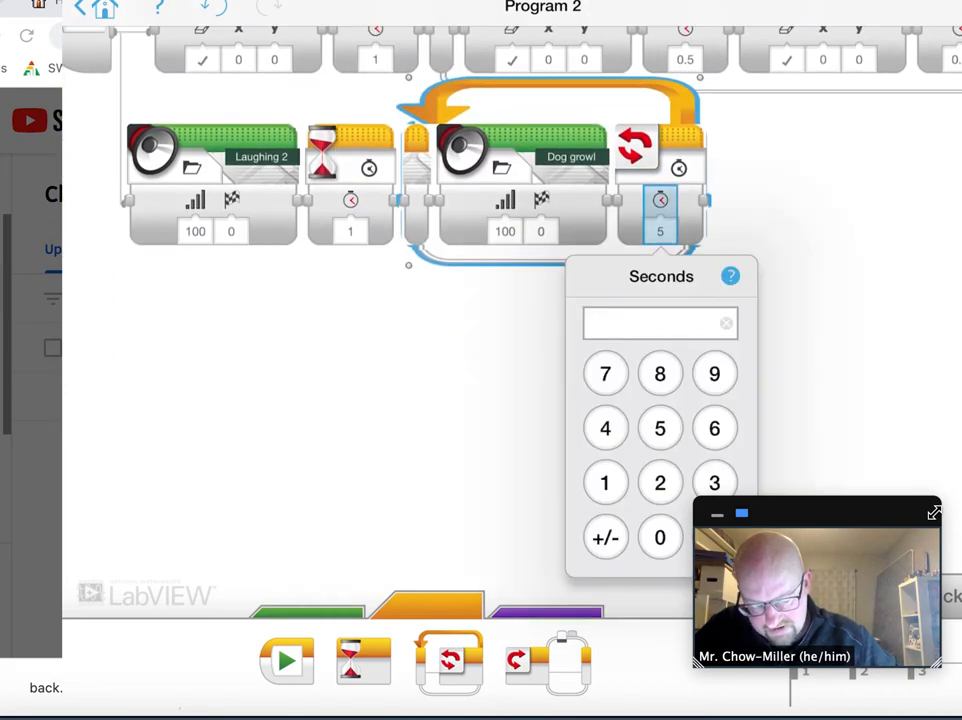
{"action": "type", "text": "10"}
{"action": "left_click", "coordinate": [450, 400]}
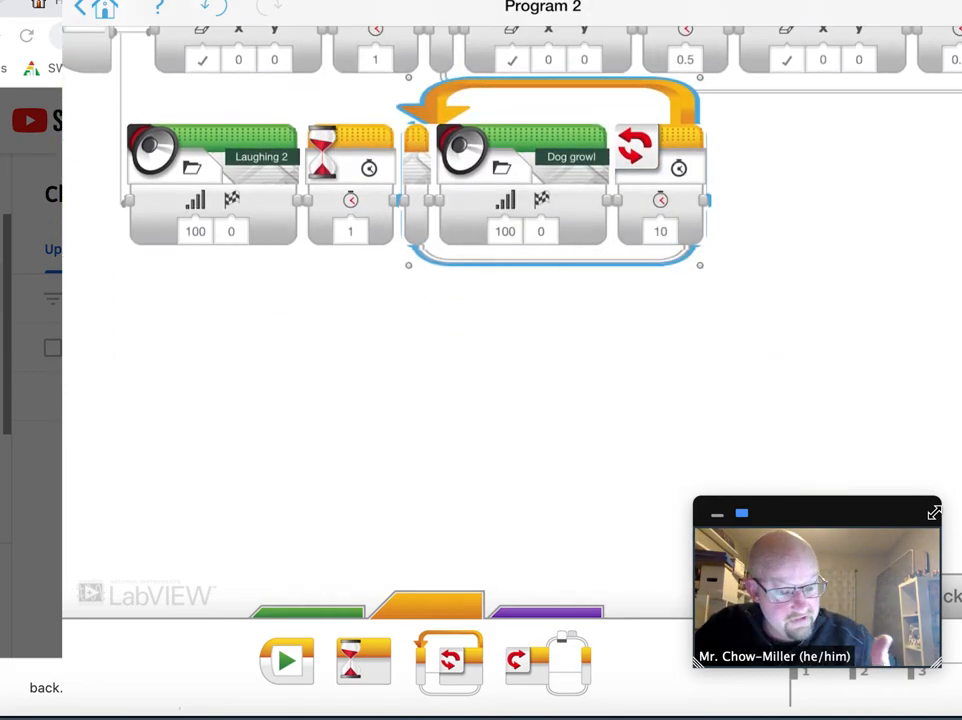
{"action": "mouse_move", "coordinate": [450, 350]}
{"action": "left_mouse_down"}
{"action": "mouse_move", "coordinate": [370, 525]}
{"action": "mouse_move", "coordinate": [384, 516]}
{"action": "left_mouse_up"}
{"action": "left_click", "coordinate": [940, 8]}
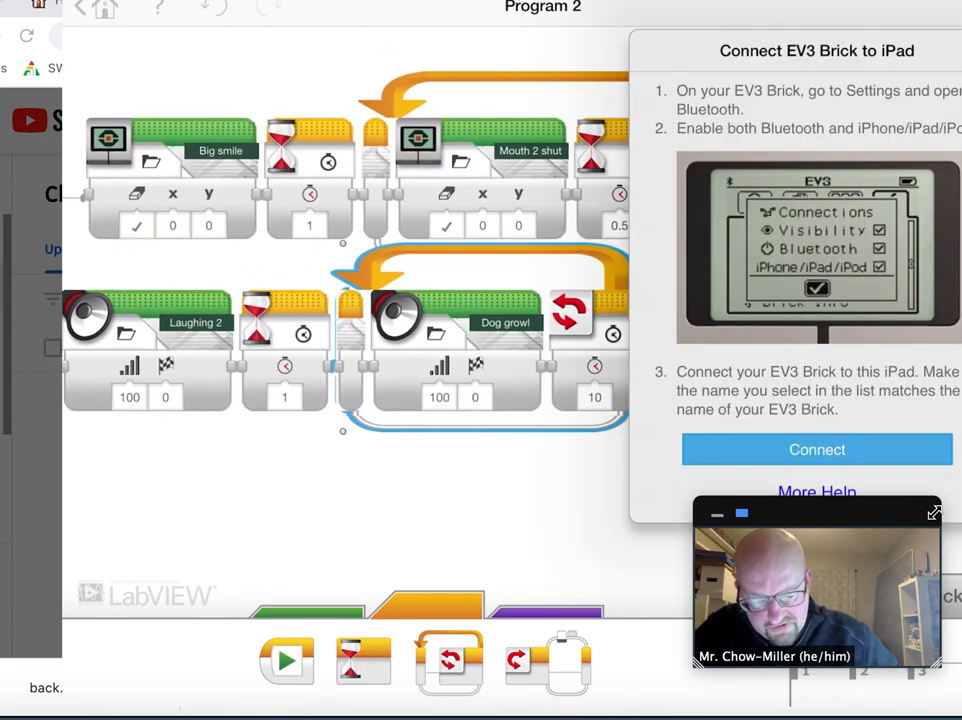
Connect to EV3 brick 1F and download the program to it.
{"action": "left_click", "coordinate": [817, 449]}
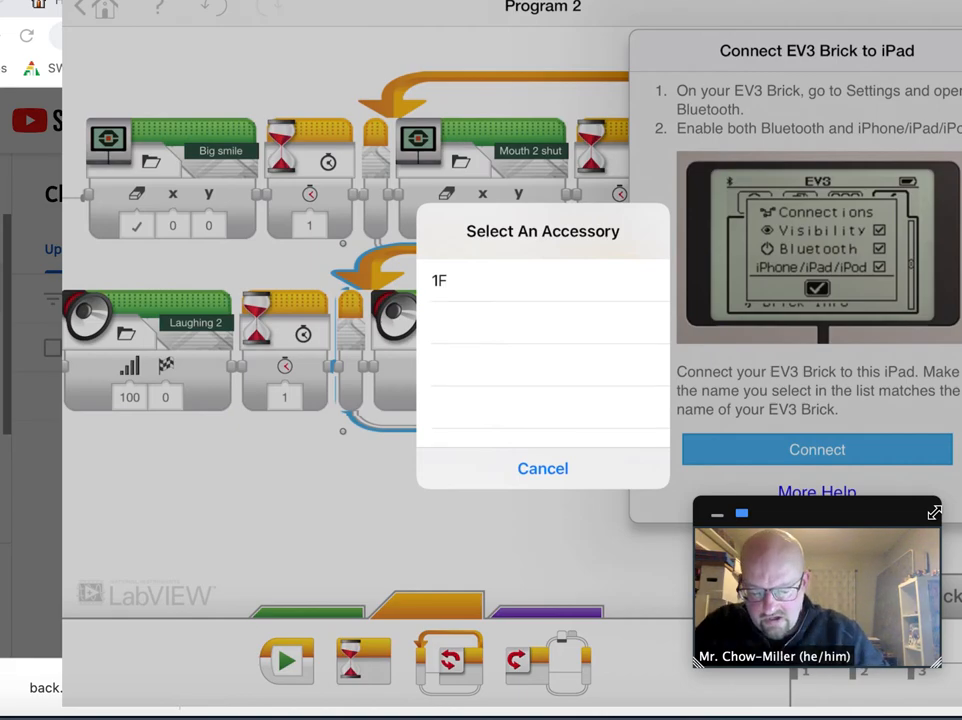
{"action": "left_click", "coordinate": [543, 281]}
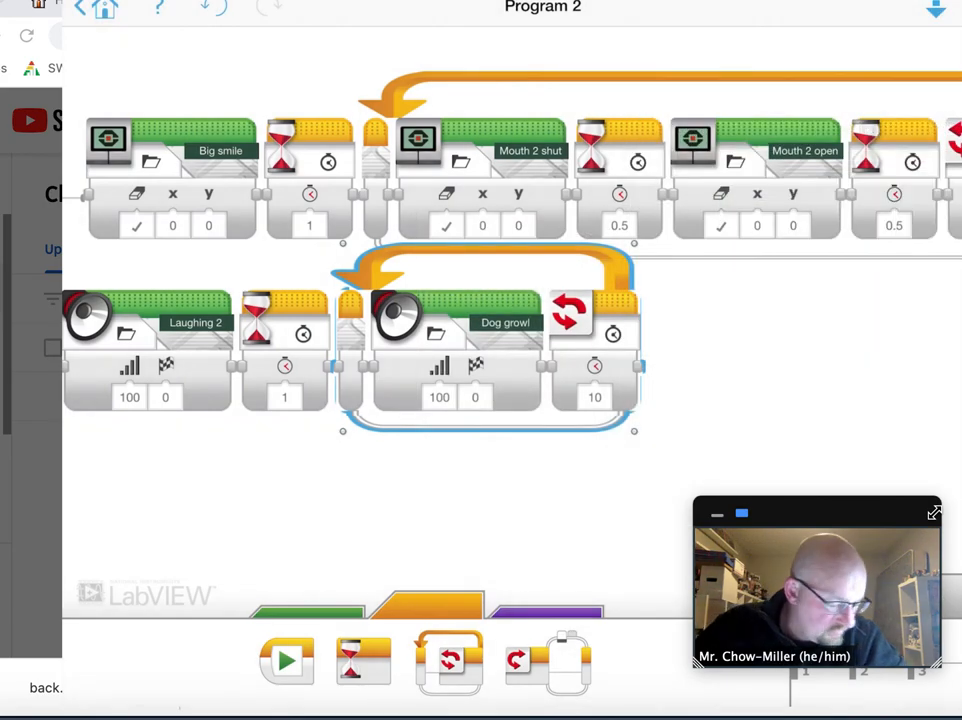
{"action": "left_click", "coordinate": [760, 420]}
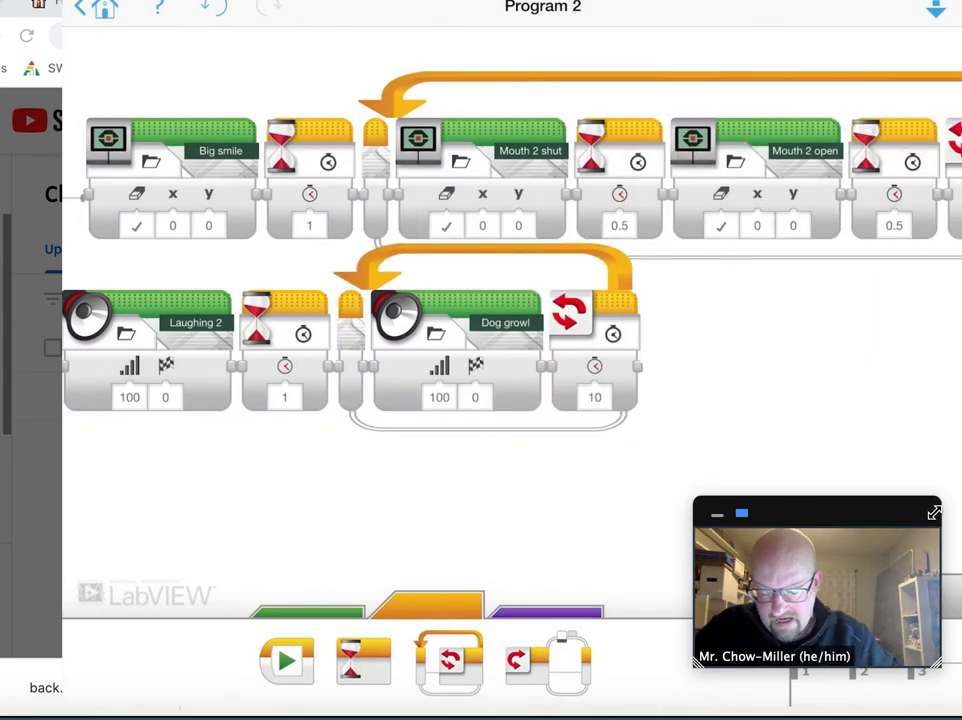
{"action": "scroll", "coordinate": [480, 300], "scroll_direction": "down", "scroll_amount": 2}
{"action": "left_click", "coordinate": [155, 245]}
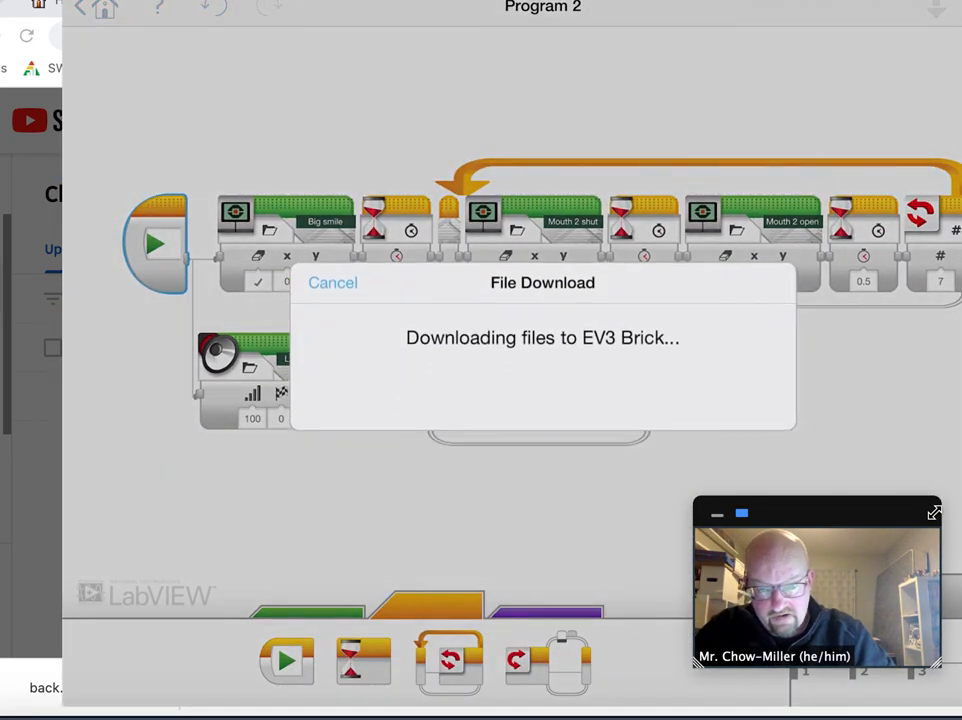